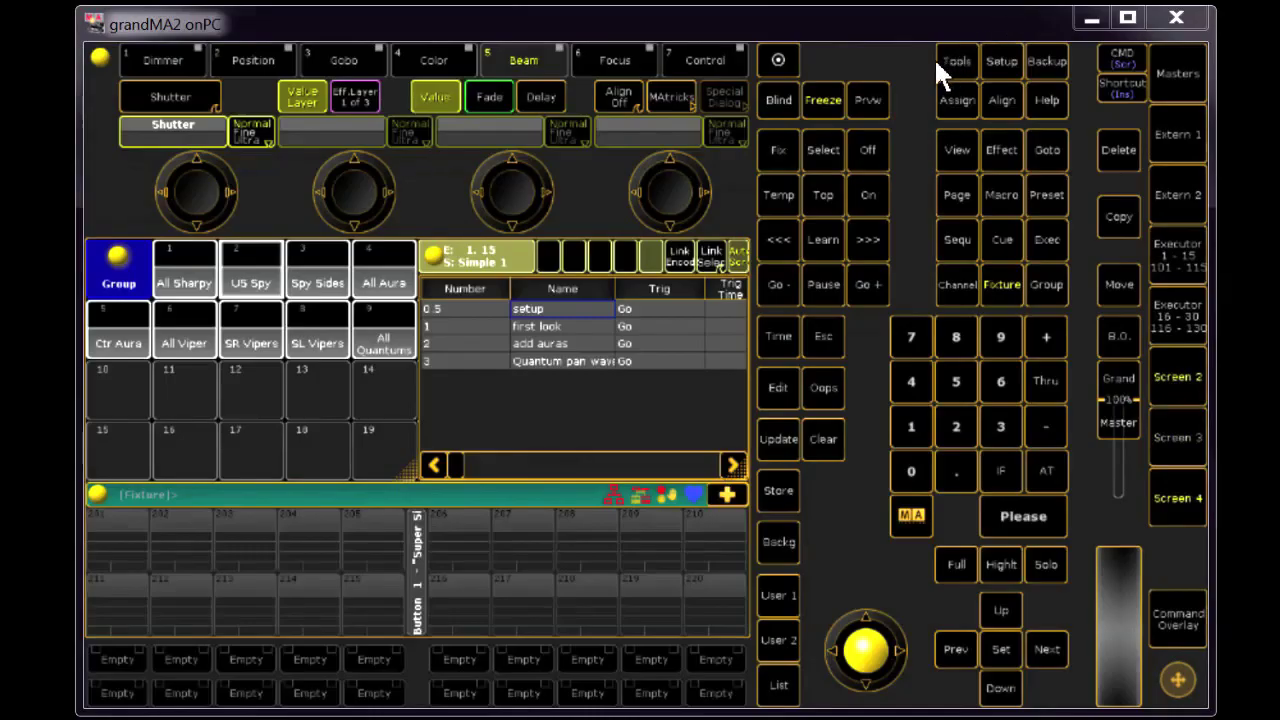
- Save the show to the USB 2 drive as "consoletrainer2018 jan 1", and set the backup drive back to Internal
{"action": "left_click", "coordinate": [1047, 62]}
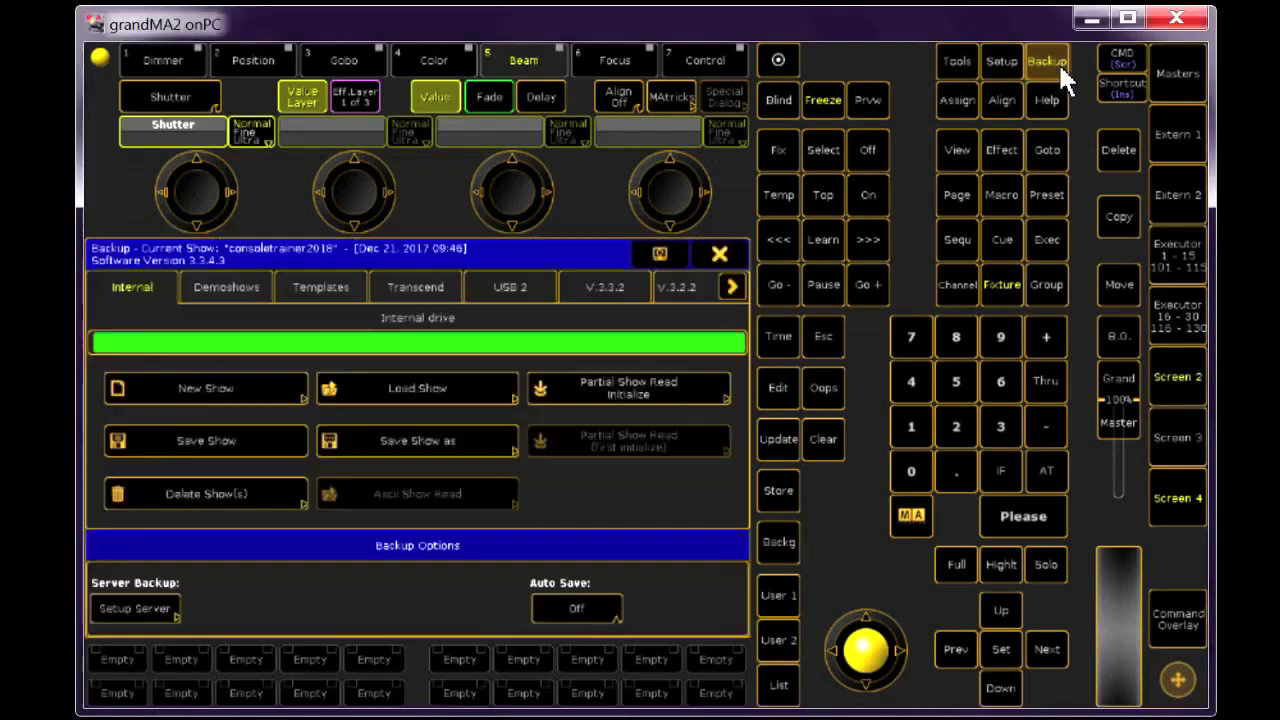
{"action": "left_click", "coordinate": [512, 288]}
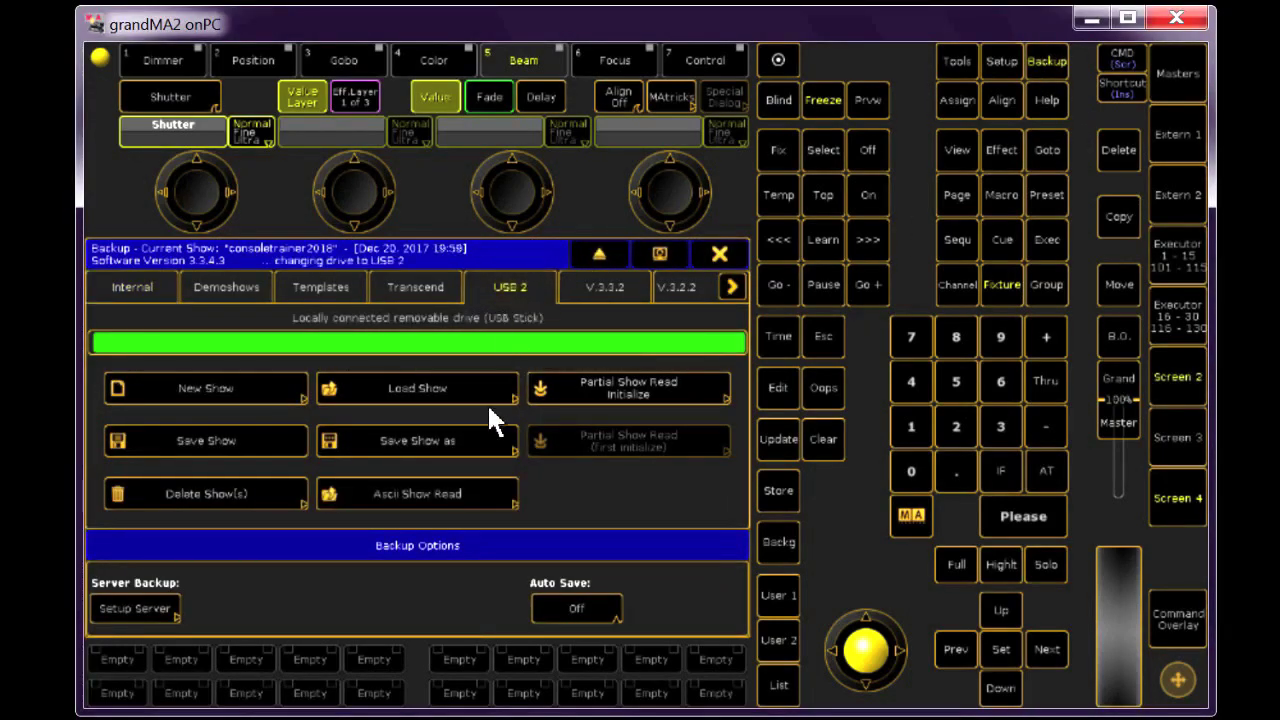
{"action": "left_click", "coordinate": [478, 437]}
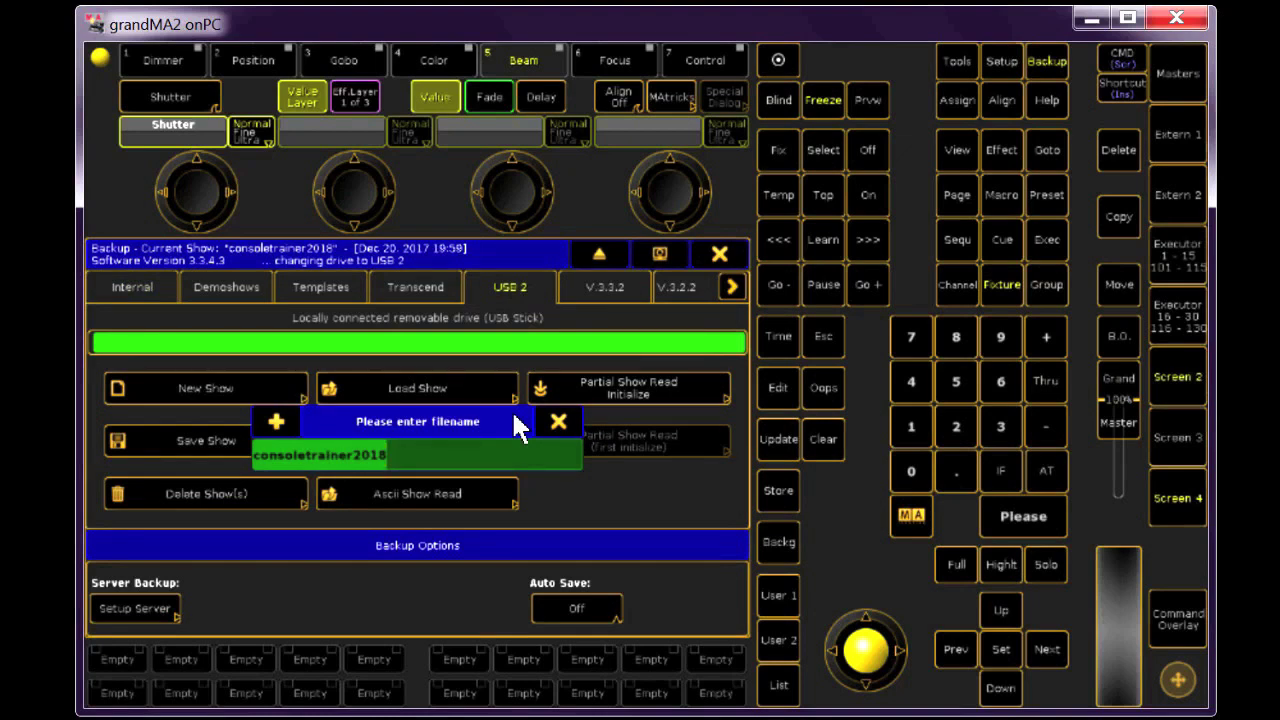
{"action": "key", "text": "End"}
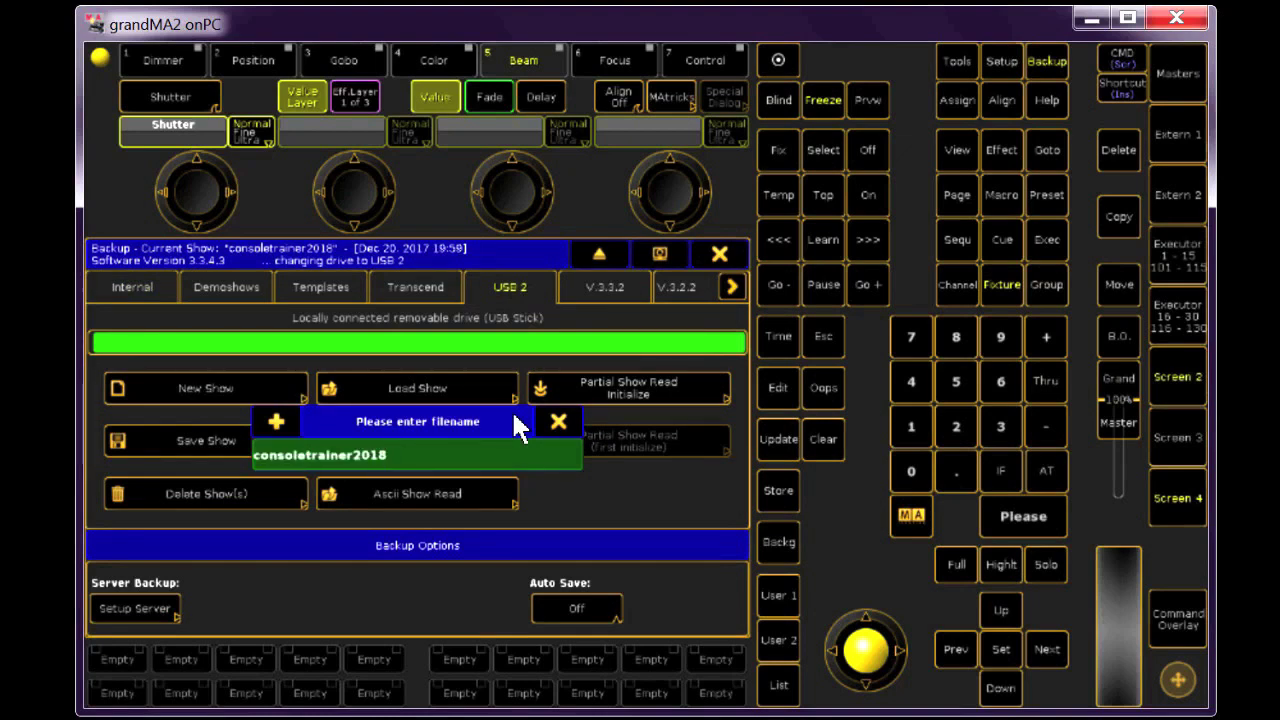
{"action": "type", "text": "Jan 1"}
{"action": "key", "text": "Return"}
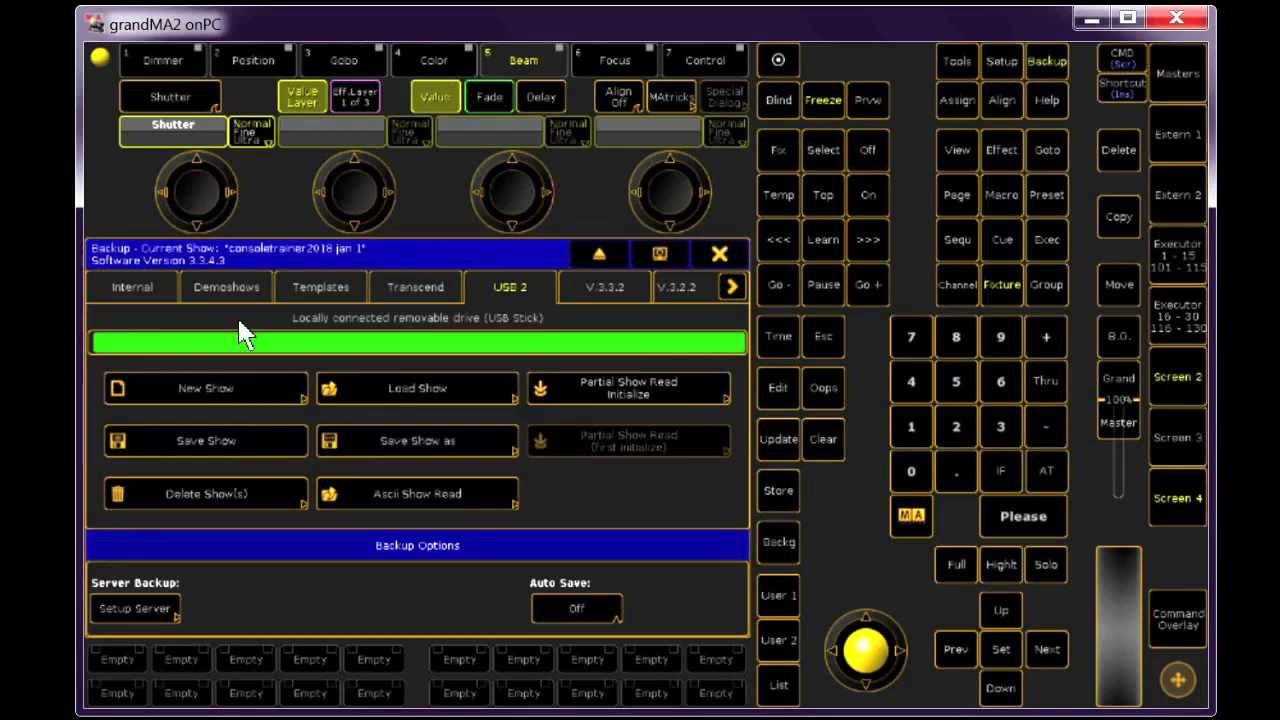
{"action": "left_click", "coordinate": [122, 292]}
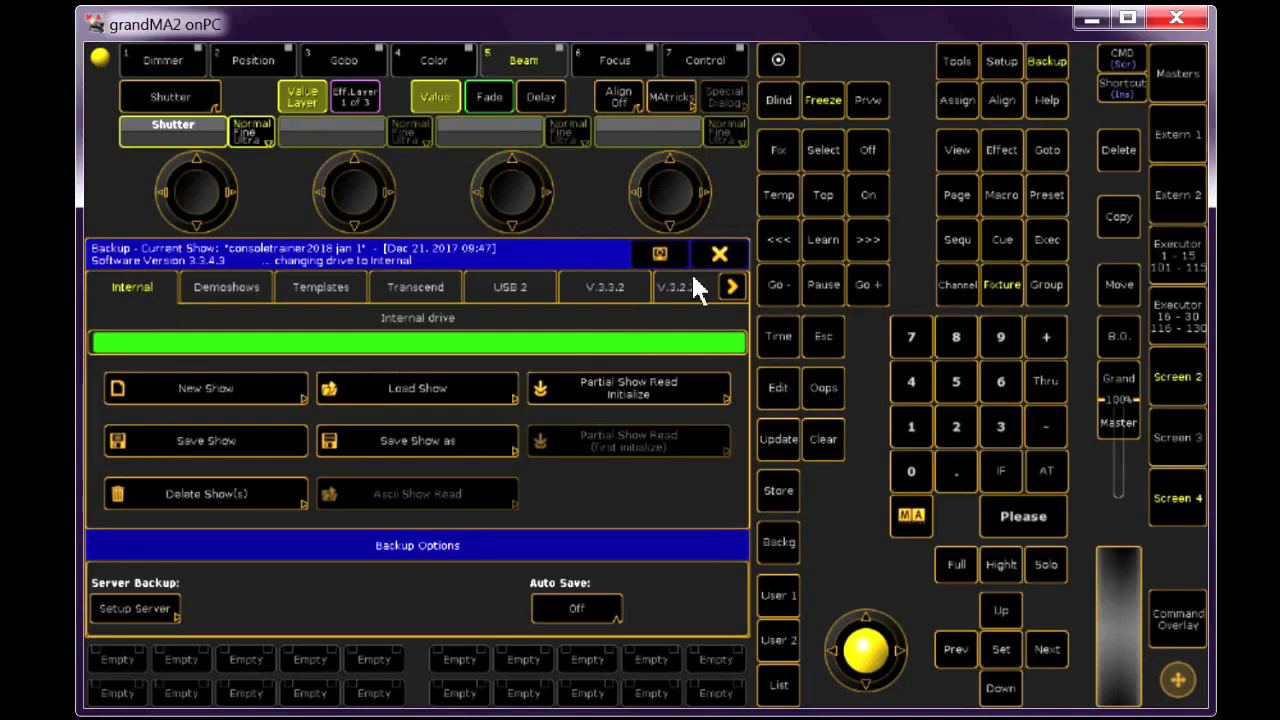
{"action": "left_click", "coordinate": [719, 254]}
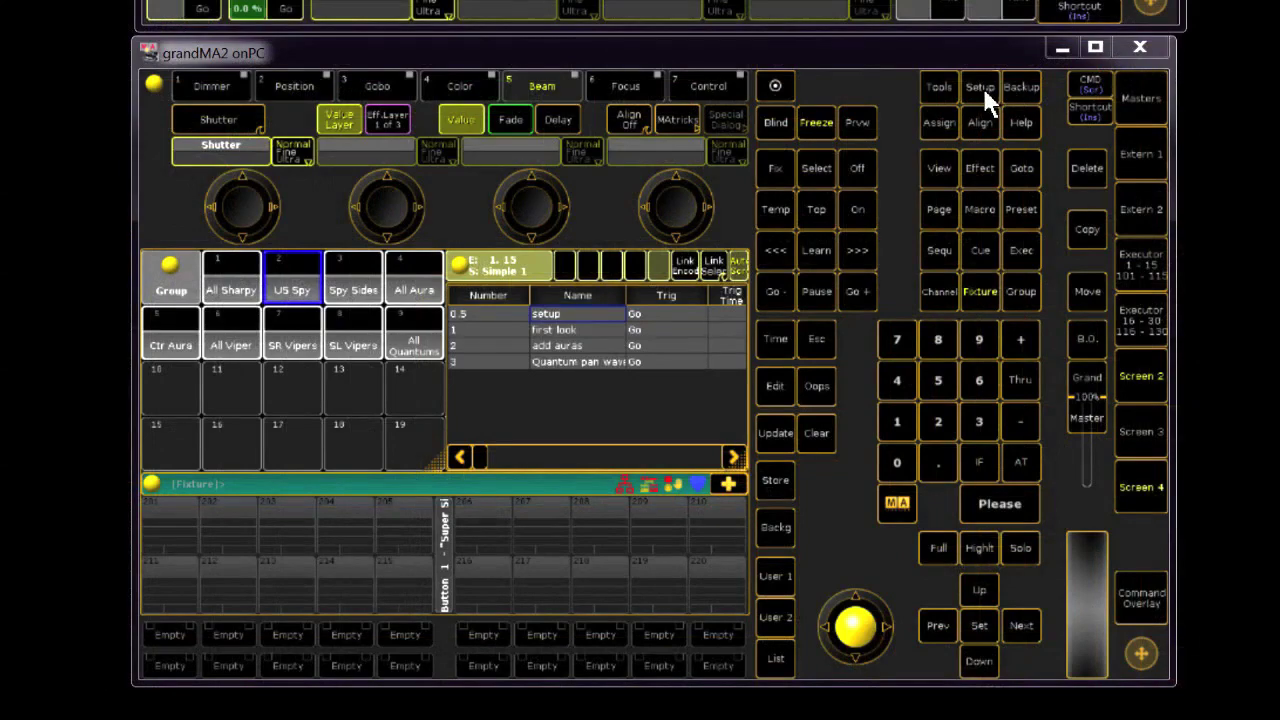
- In the user and profile setup, duplicate the consoletrainer user profile into a new profile entry
{"action": "left_click", "coordinate": [981, 84]}
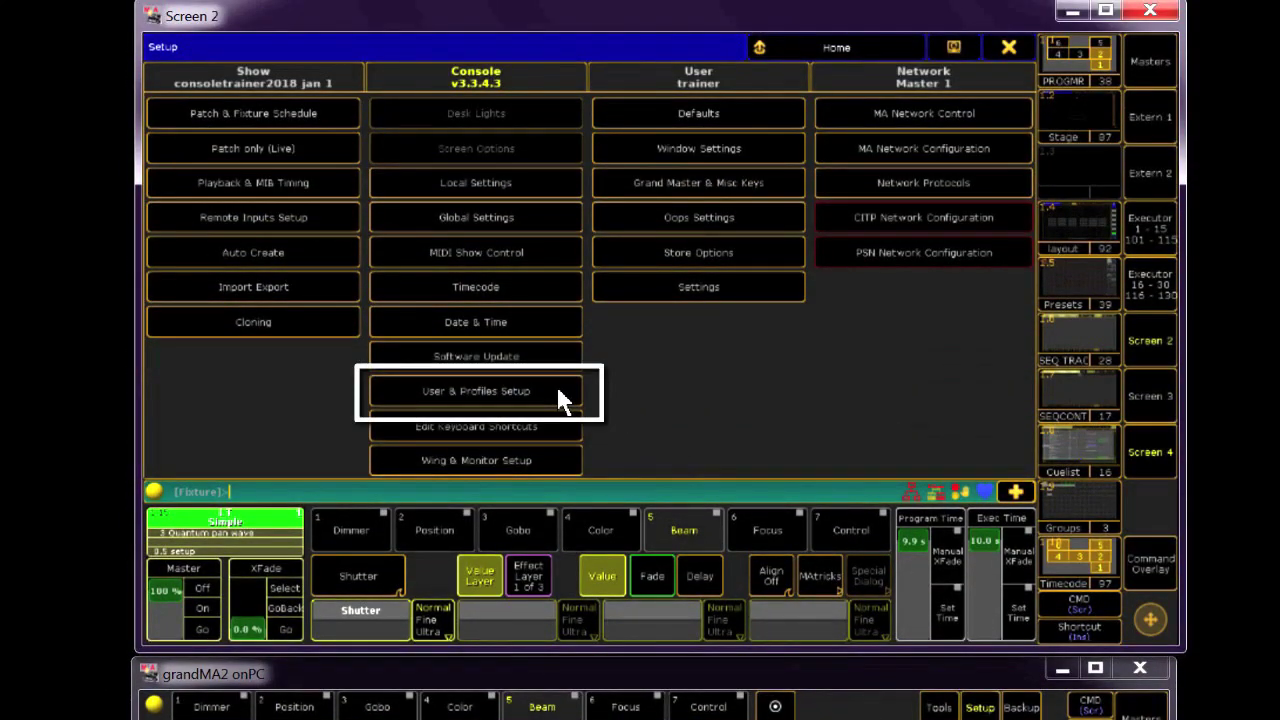
{"action": "left_click", "coordinate": [557, 391]}
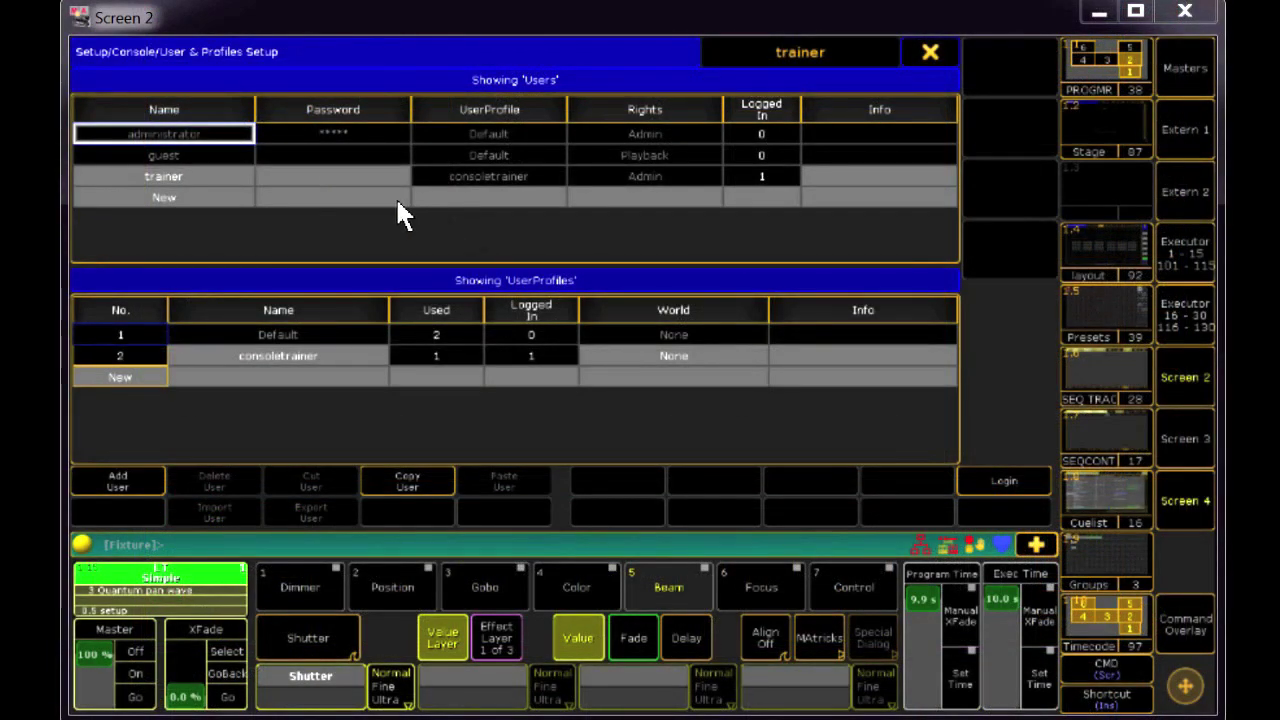
{"action": "left_click", "coordinate": [228, 180]}
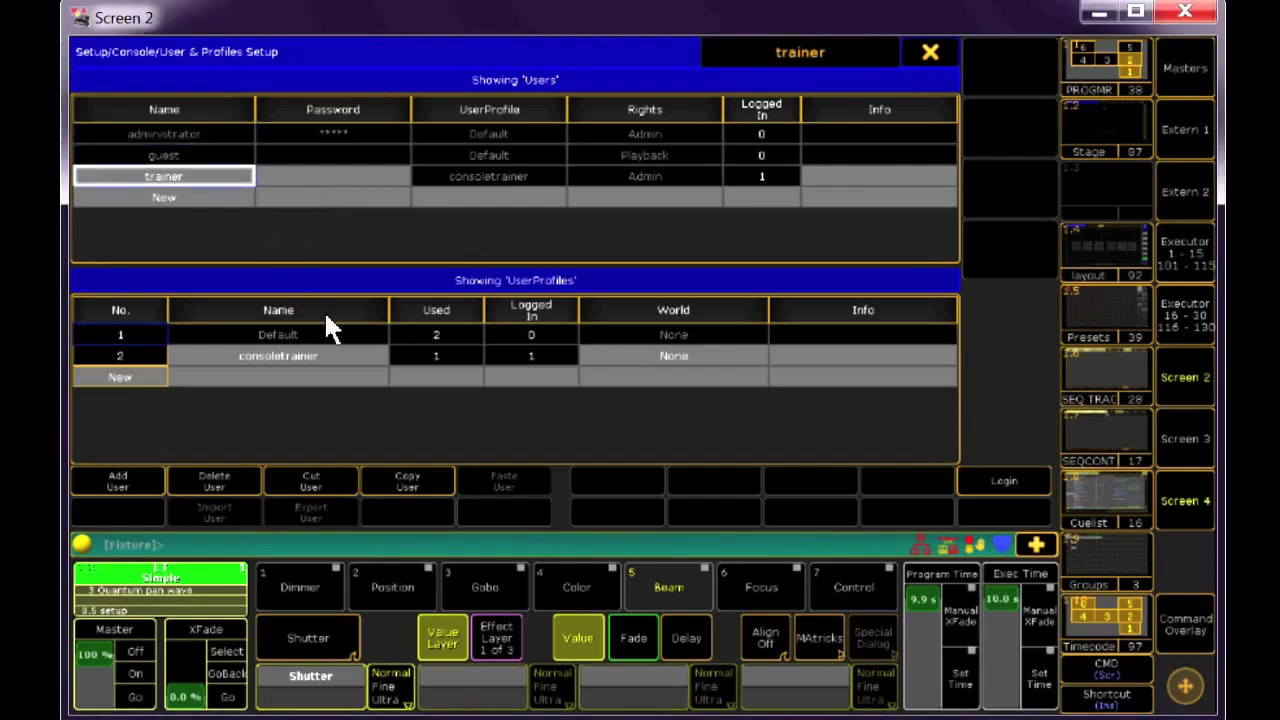
{"action": "left_click", "coordinate": [350, 358]}
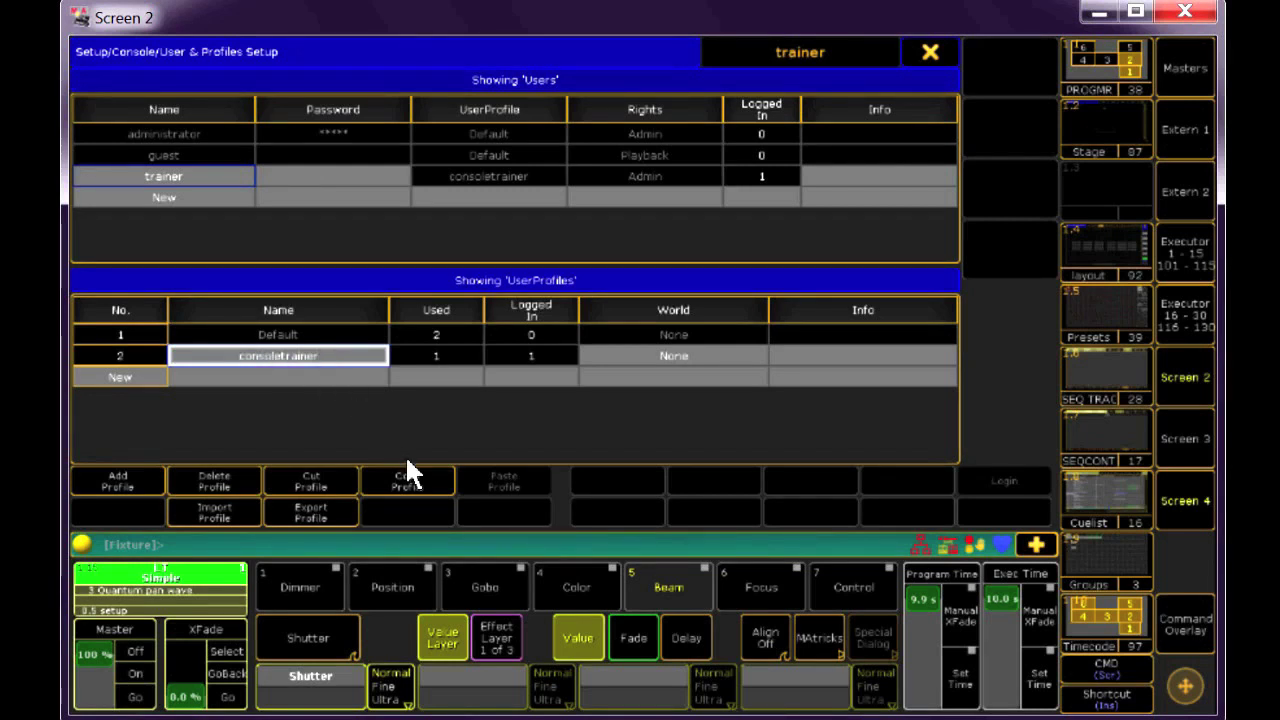
{"action": "left_click", "coordinate": [420, 478]}
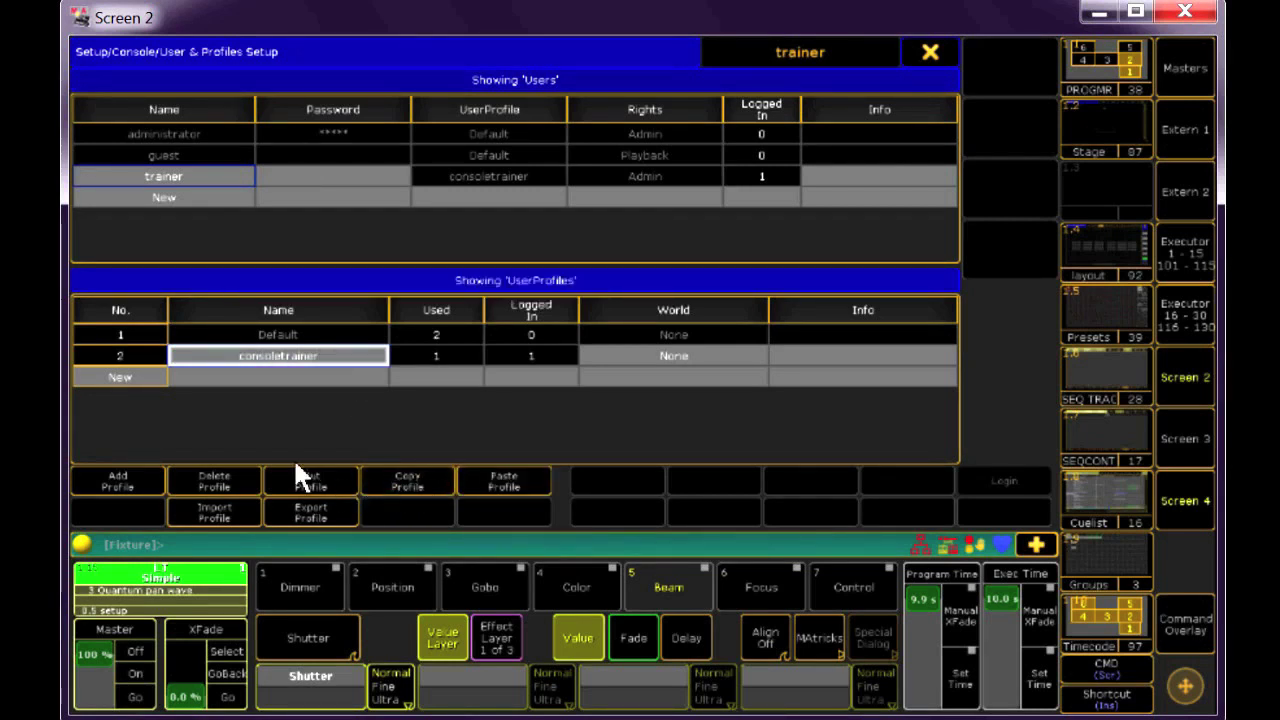
{"action": "left_click", "coordinate": [151, 377]}
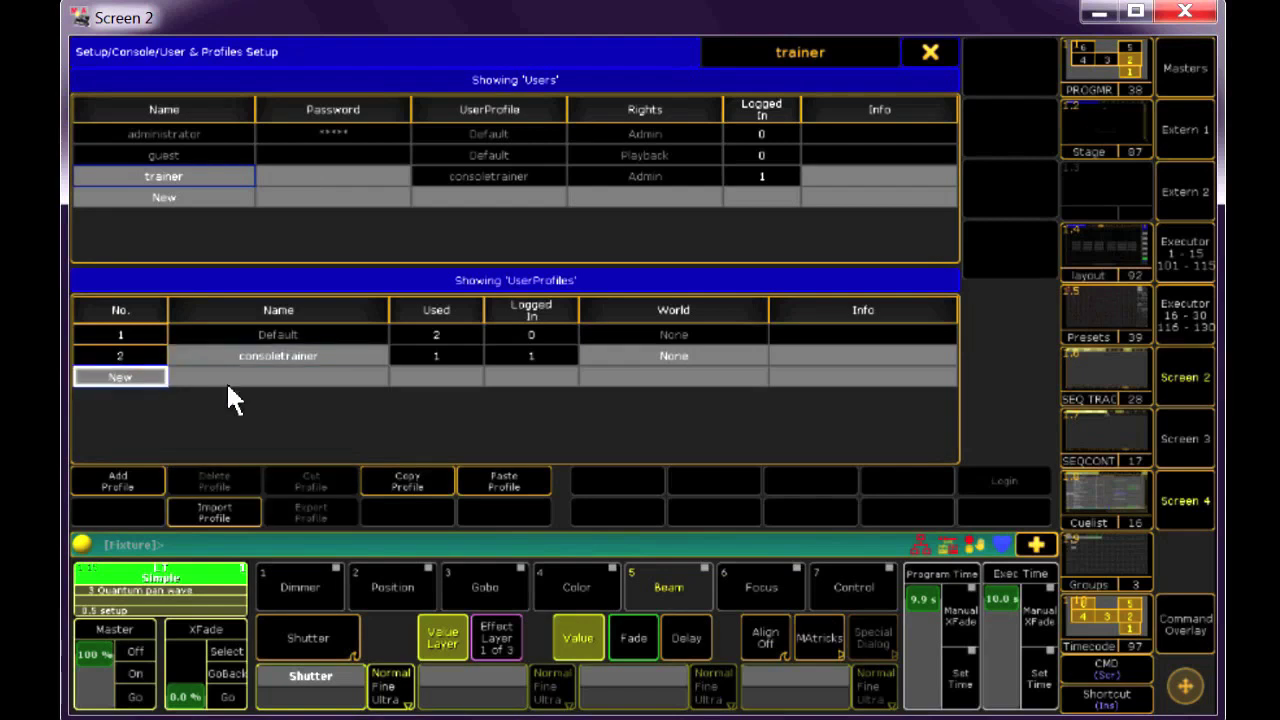
{"action": "left_click", "coordinate": [528, 484]}
- Rename the copied user profile in row 3 as "my profile"
{"action": "left_click", "coordinate": [352, 383]}
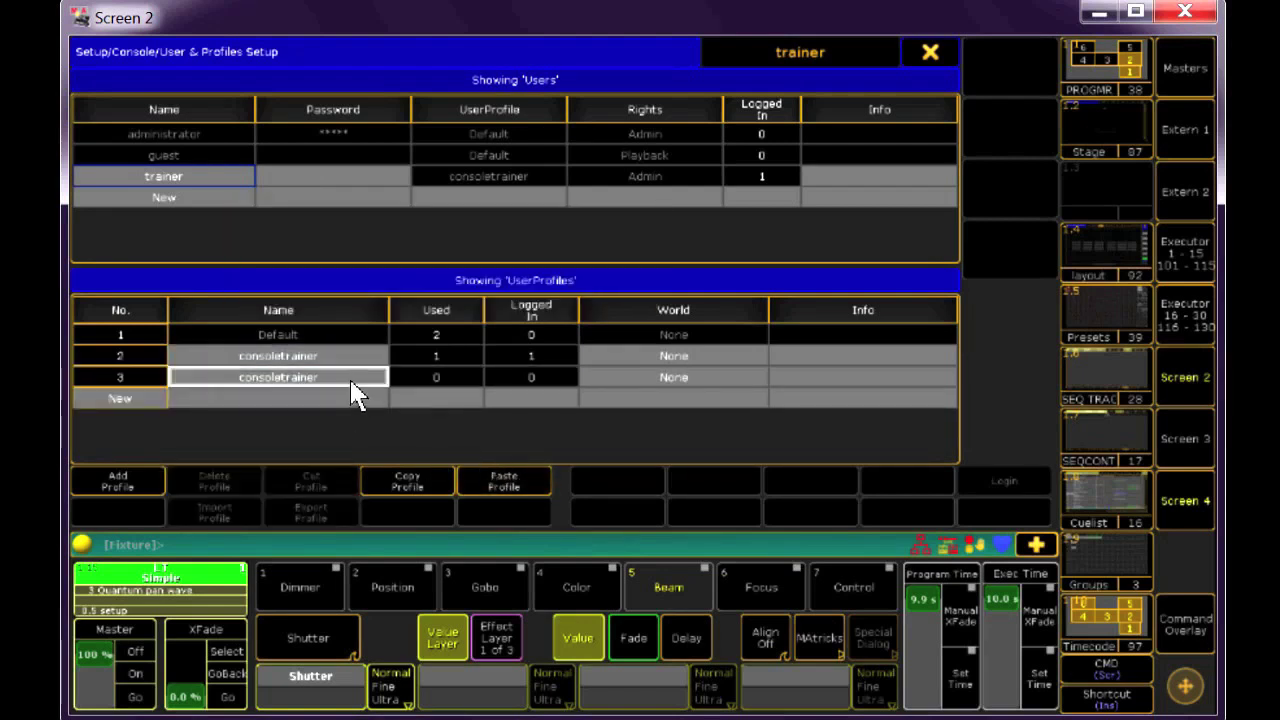
{"action": "left_click", "coordinate": [348, 380]}
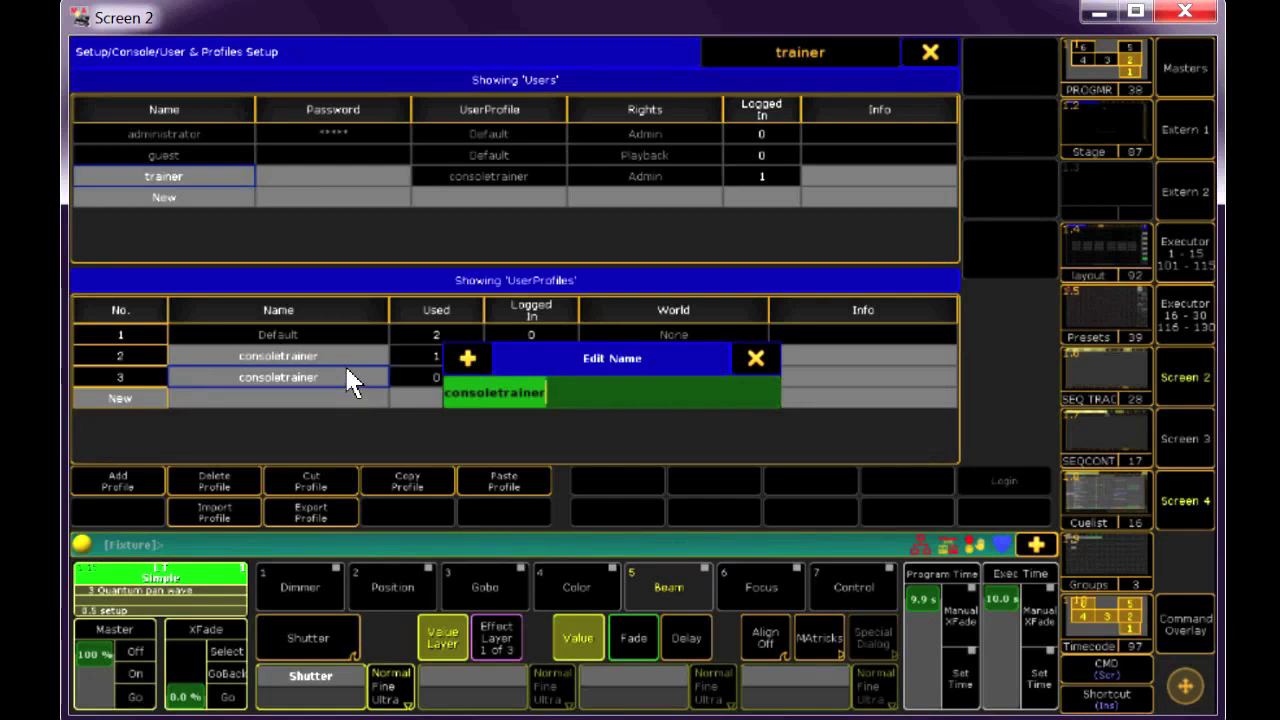
{"action": "type", "text": "my"}
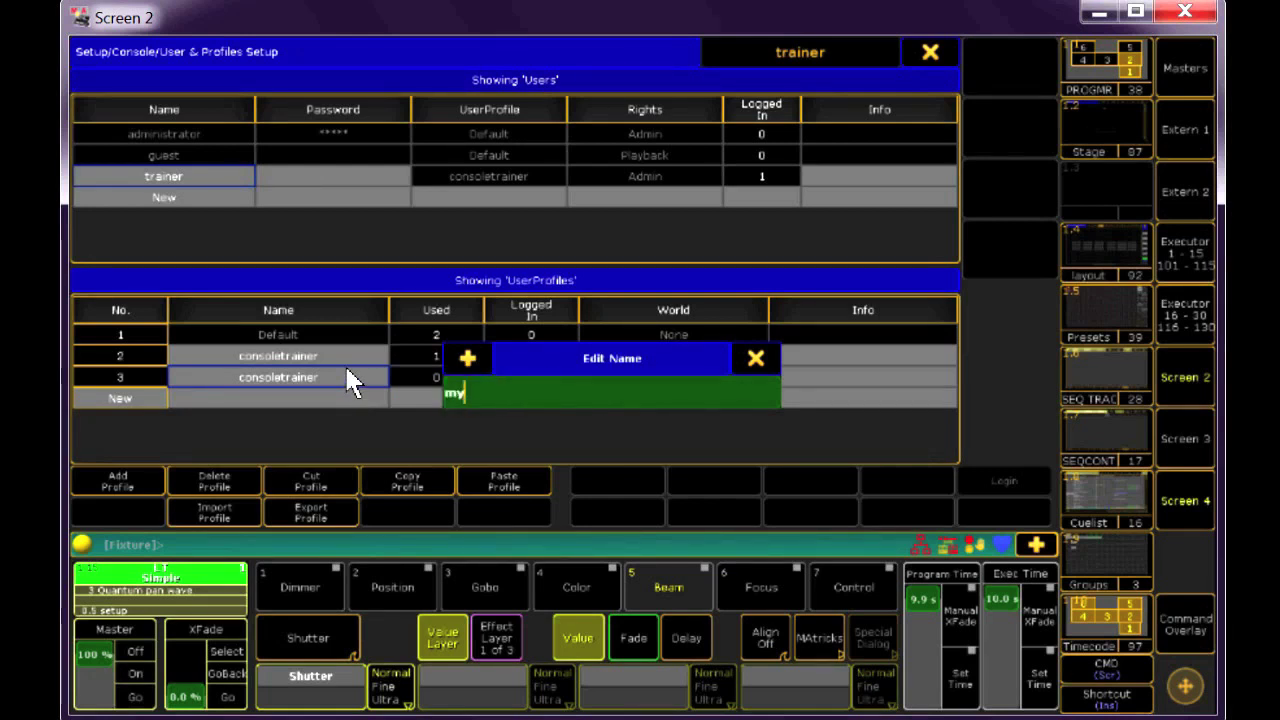
{"action": "type", "text": " profile"}
{"action": "key", "text": "Return"}
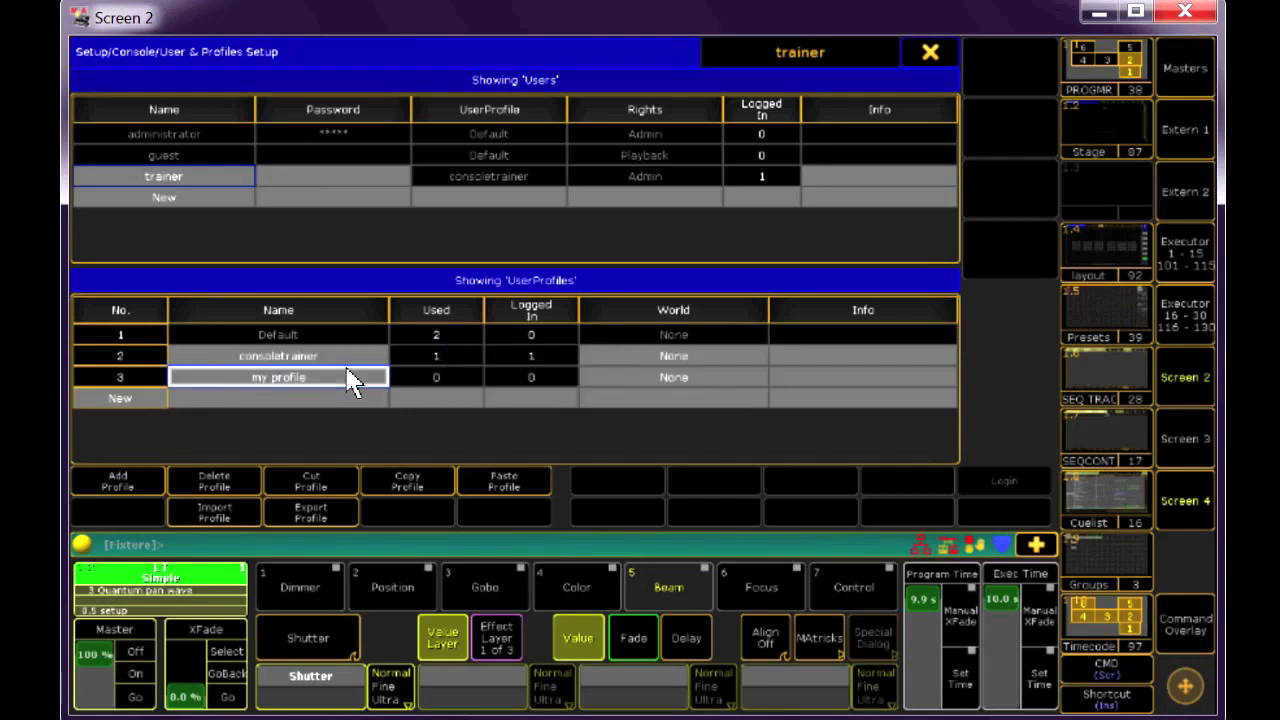
- Add a new user and name it "My Login"
{"action": "left_click", "coordinate": [216, 188]}
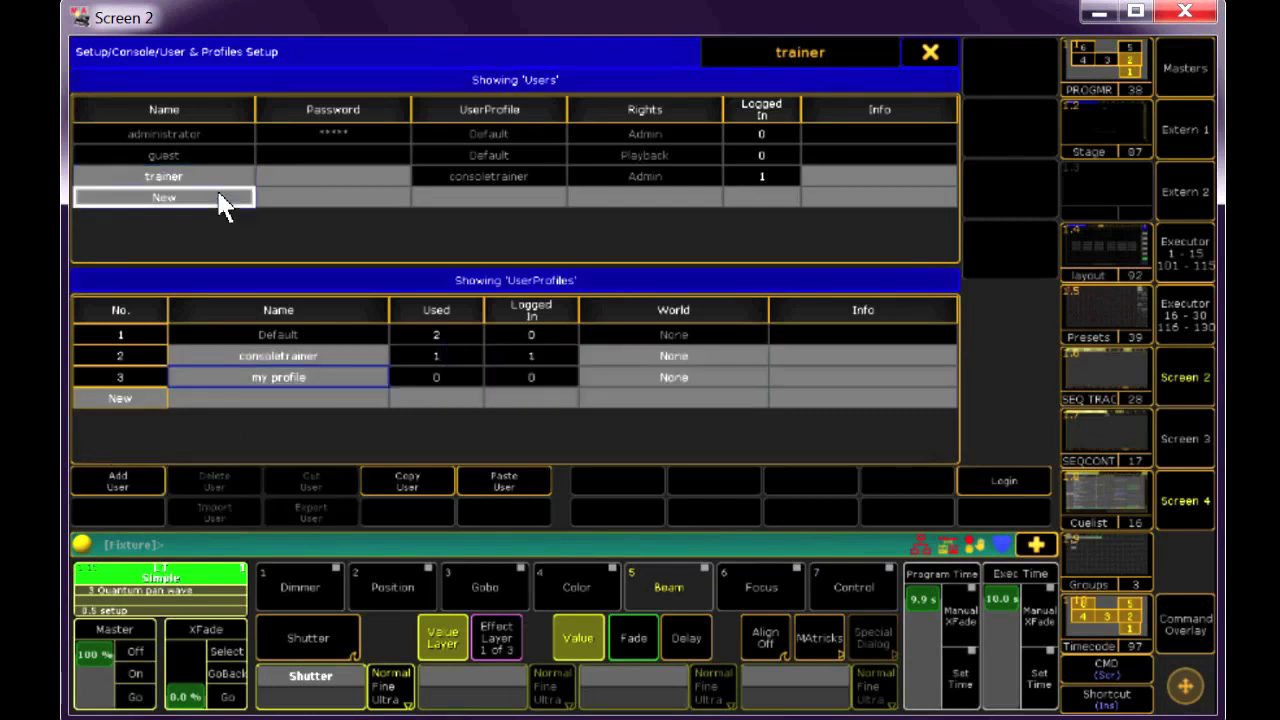
{"action": "left_click", "coordinate": [218, 190]}
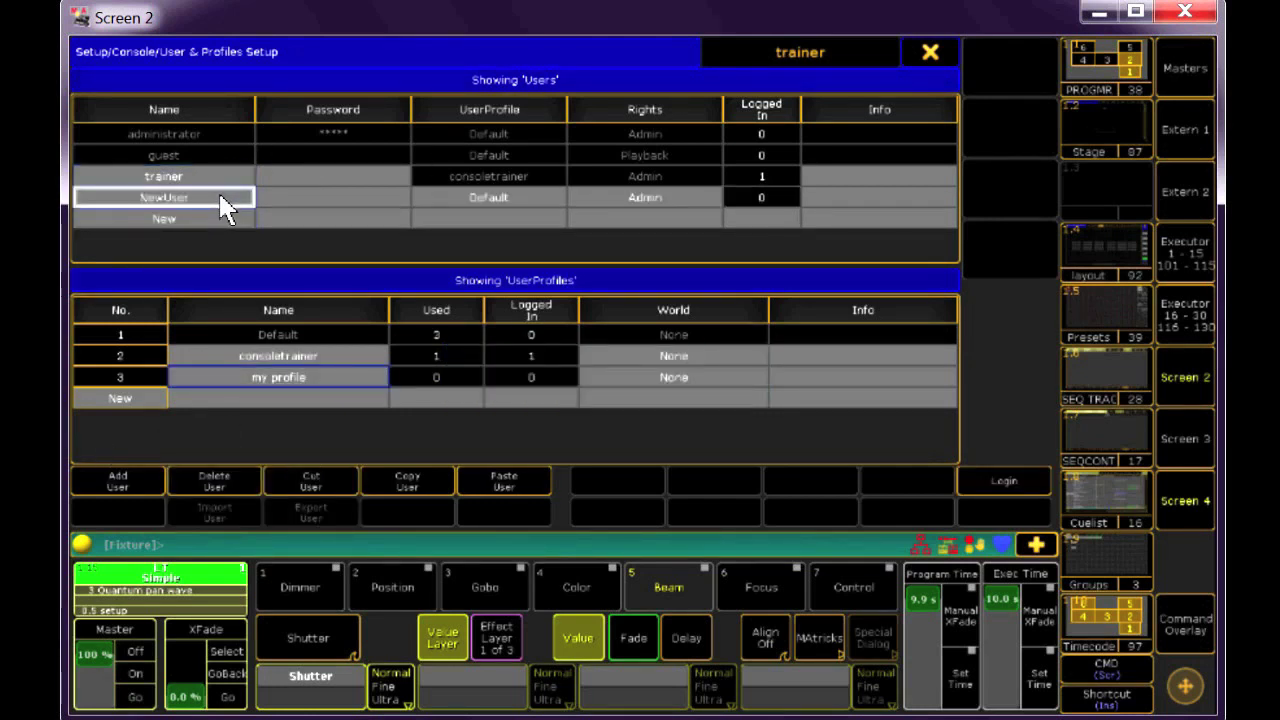
{"action": "left_click", "coordinate": [218, 190]}
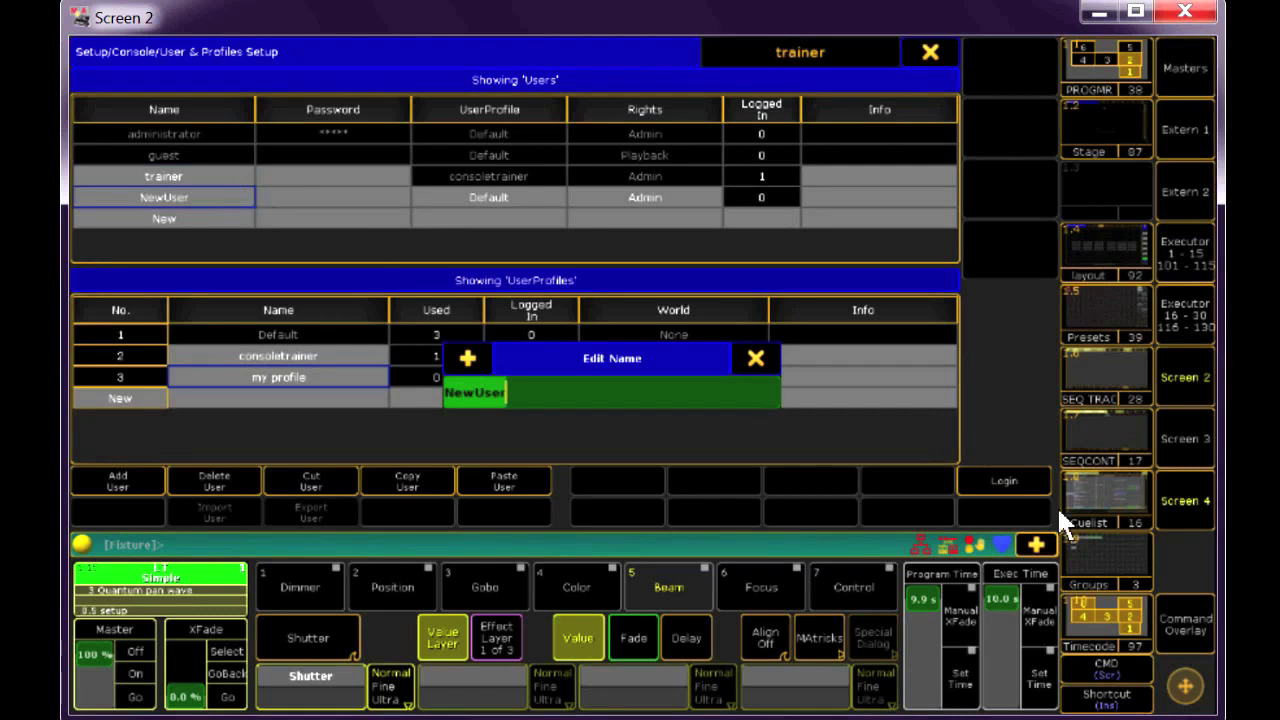
{"action": "type", "text": "My Login"}
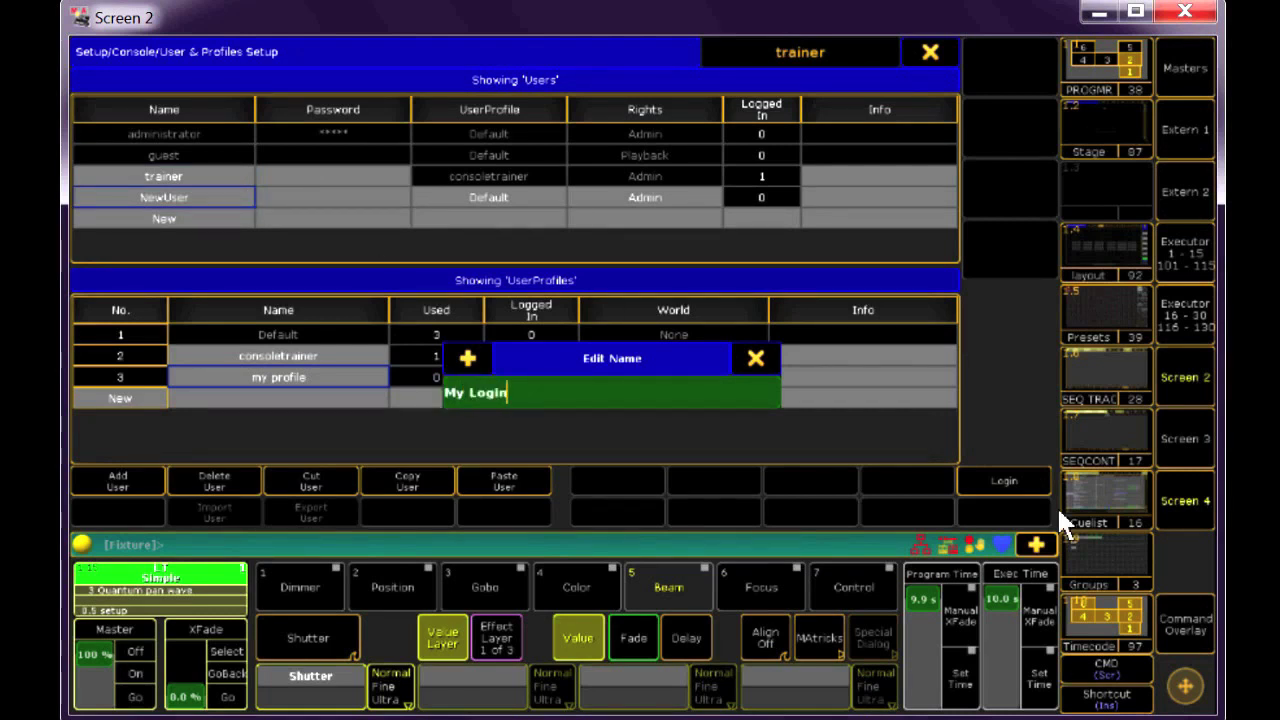
{"action": "key", "text": "Return"}
- Assign UserProfile 3 "my profile" to the My Login user and close the user and profile setup
{"action": "double_click", "coordinate": [521, 187]}
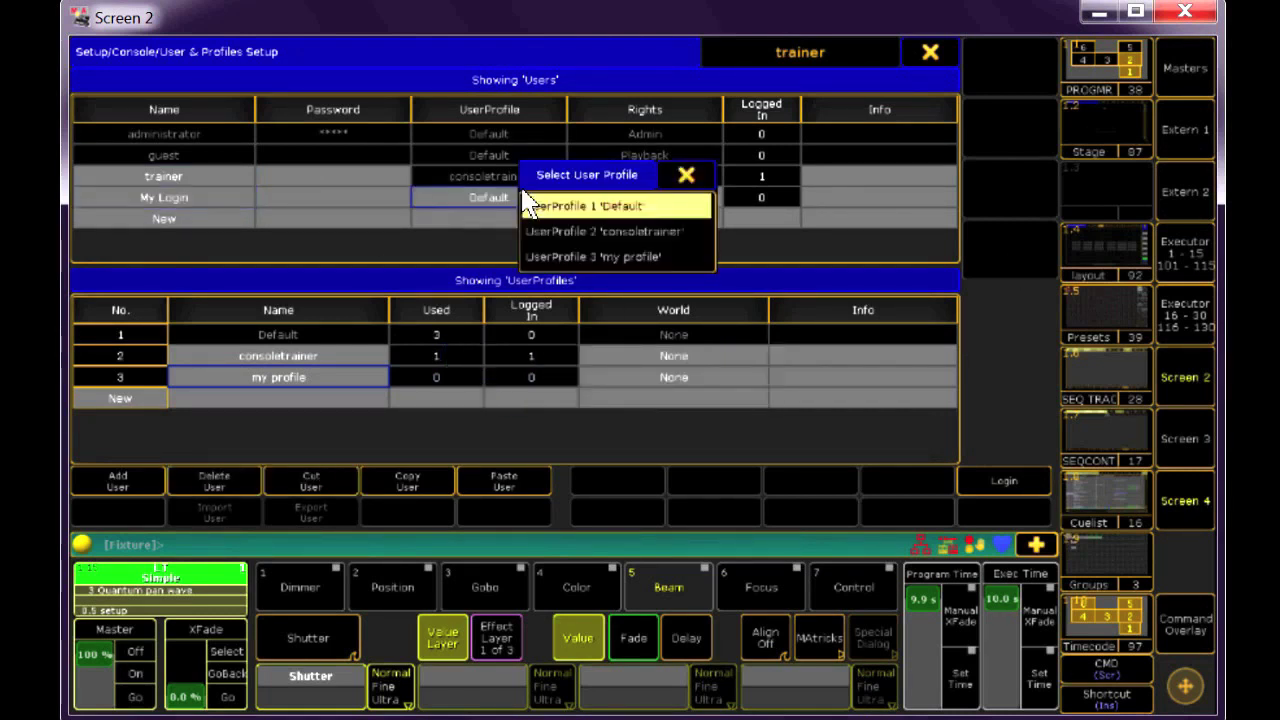
{"action": "left_click", "coordinate": [664, 257]}
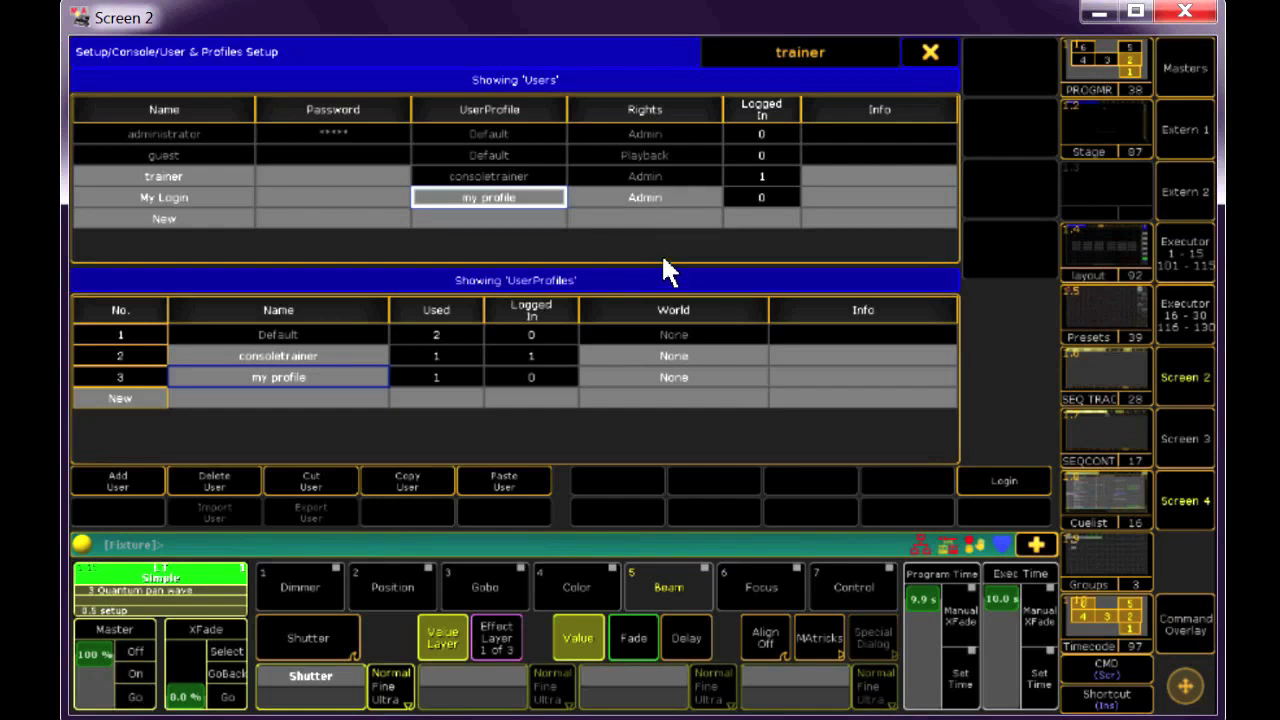
{"action": "left_click", "coordinate": [928, 52]}
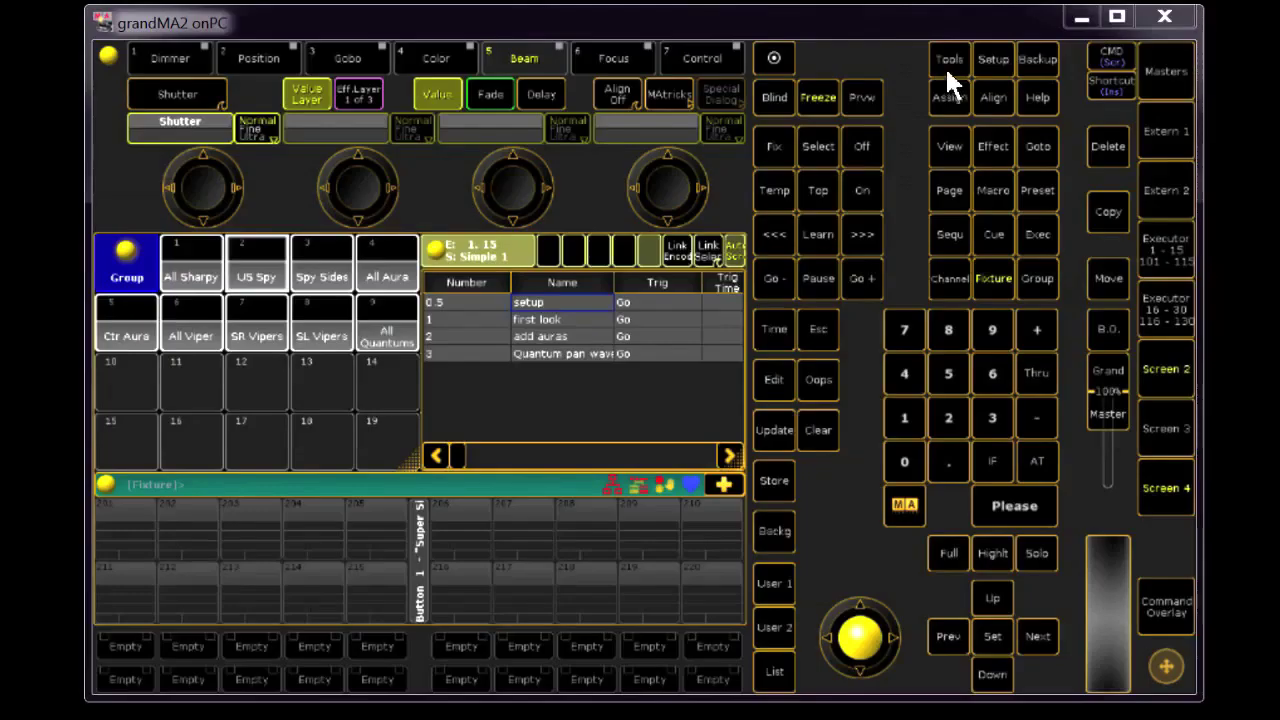
- Change the current user by logging in as "My Login" with an empty password
{"action": "left_click", "coordinate": [945, 66]}
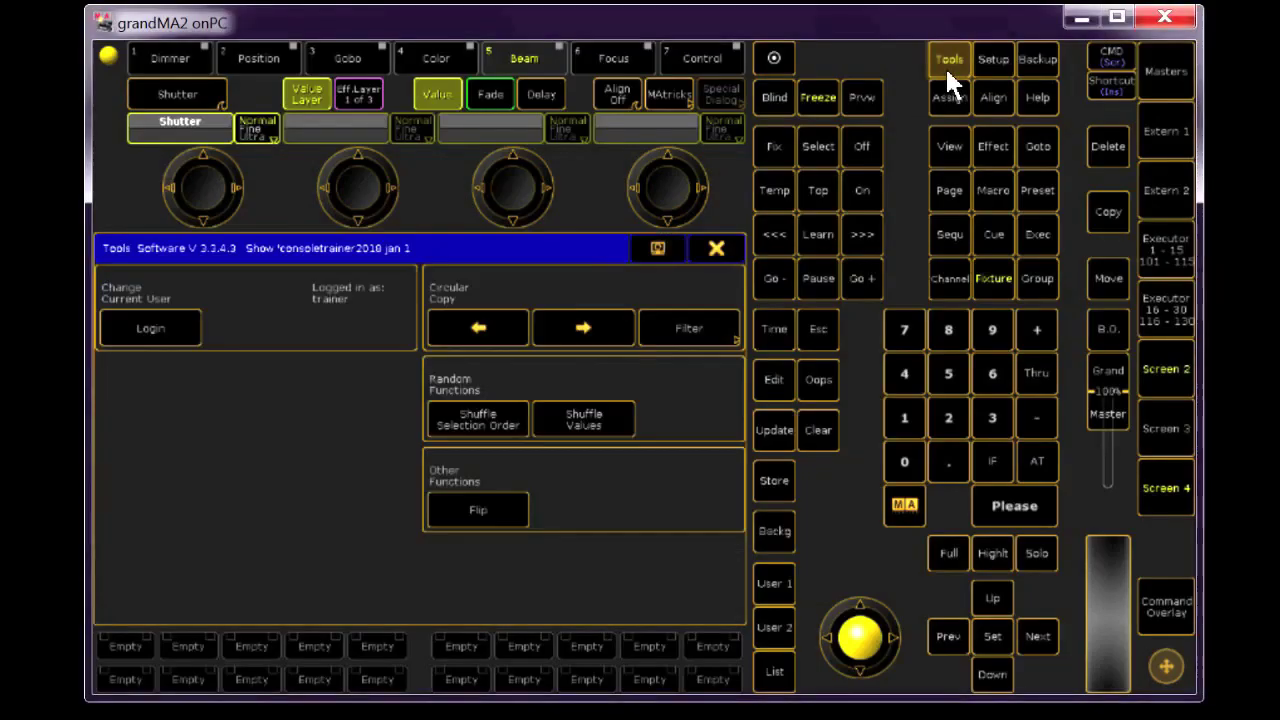
{"action": "left_click", "coordinate": [186, 330]}
{"action": "type", "text": "My Login"}
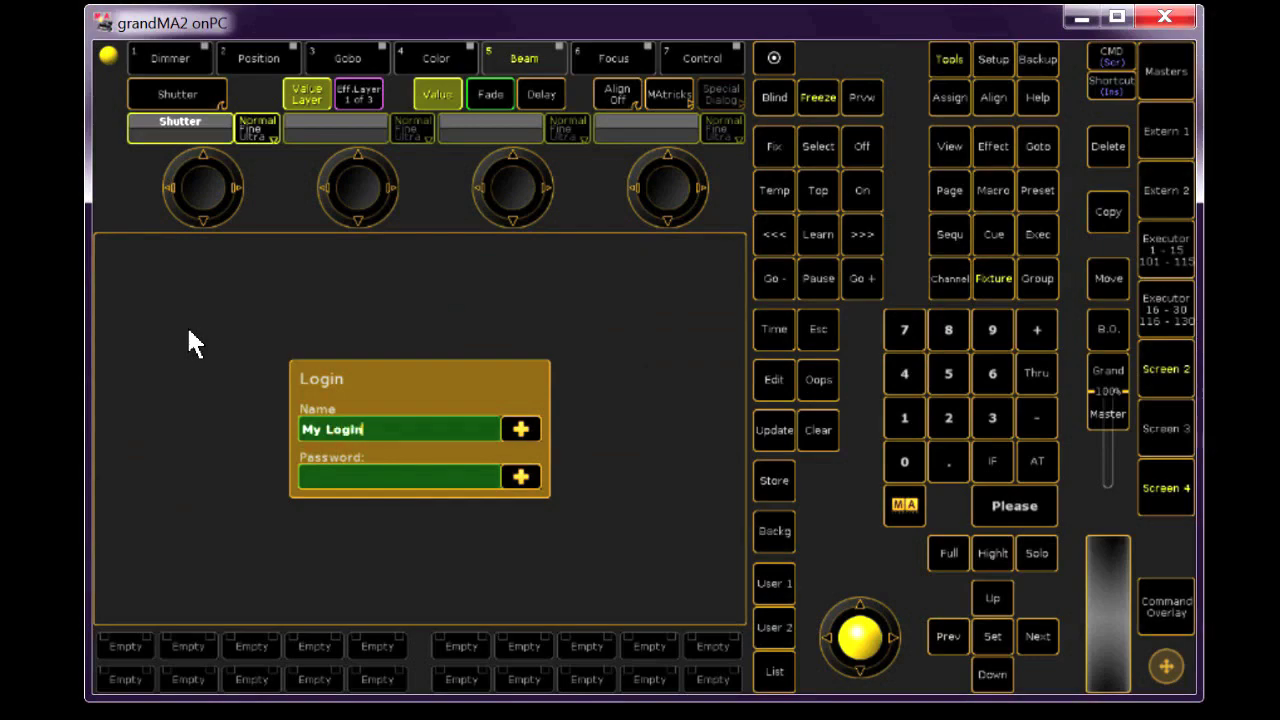
{"action": "key", "text": "Return"}
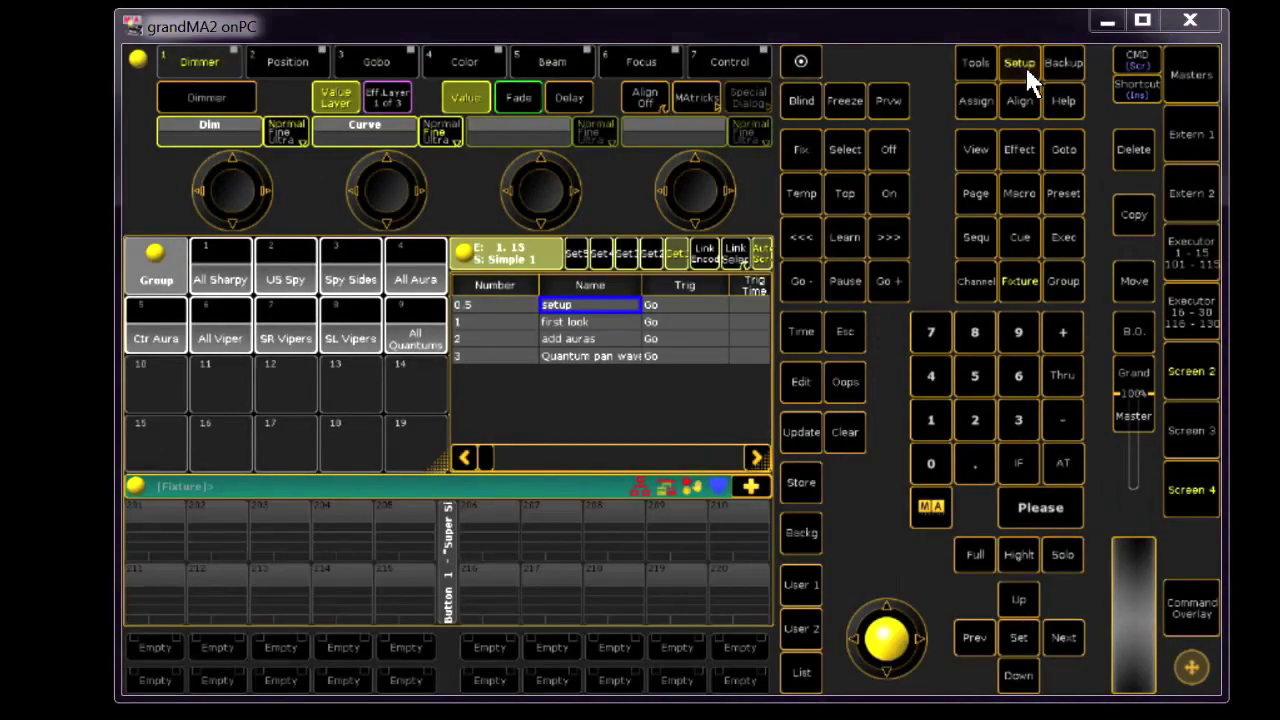
- Open the macro import in the show's import and export setup
{"action": "left_click", "coordinate": [1020, 63]}
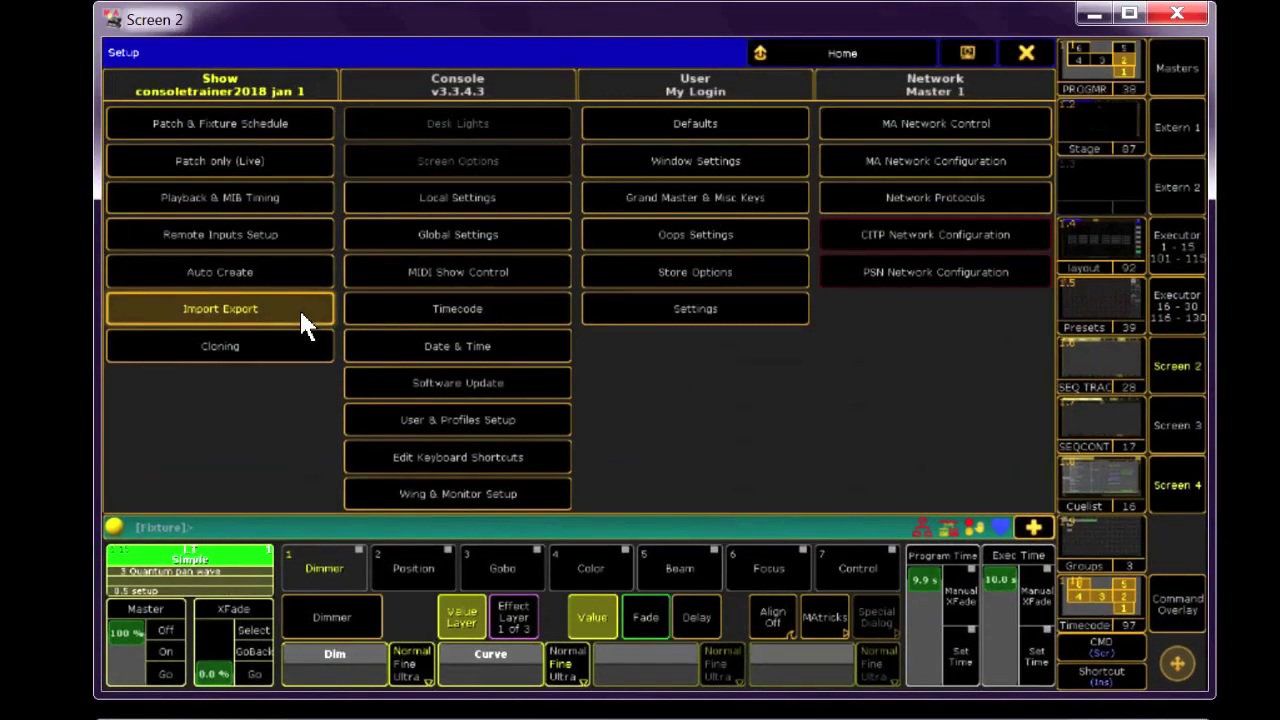
{"action": "left_click", "coordinate": [299, 308]}
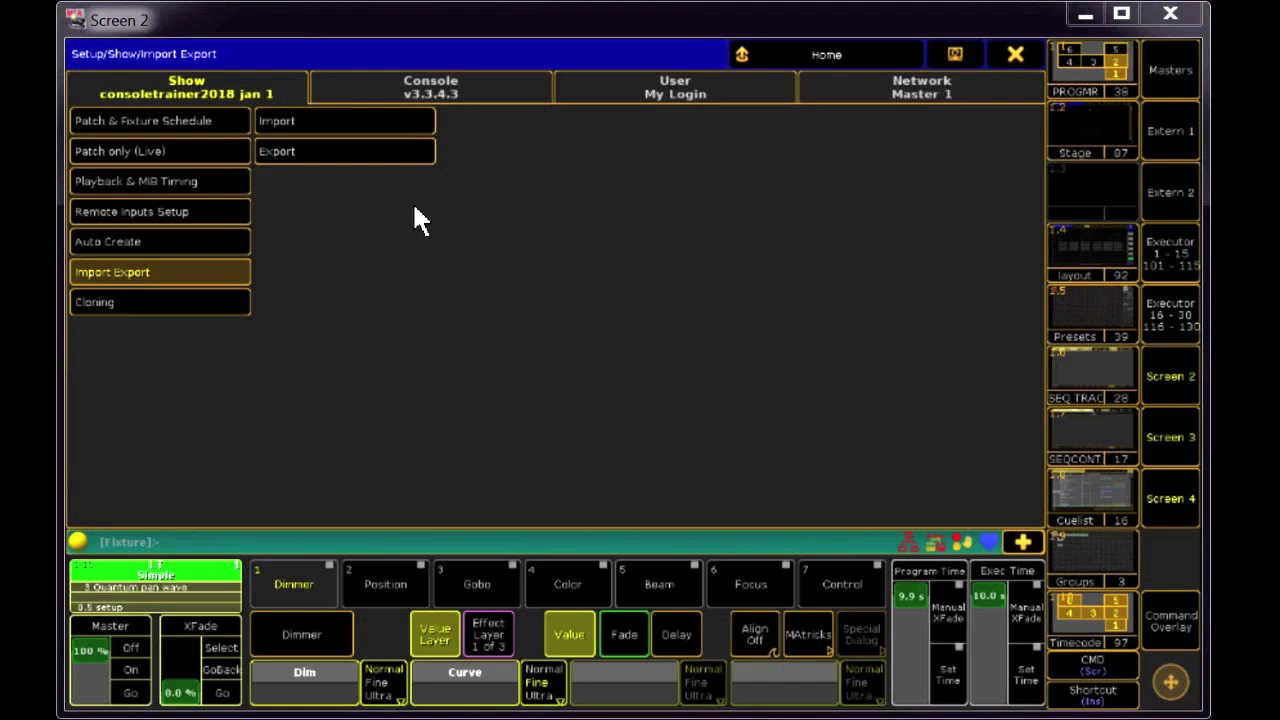
{"action": "left_click", "coordinate": [378, 116]}
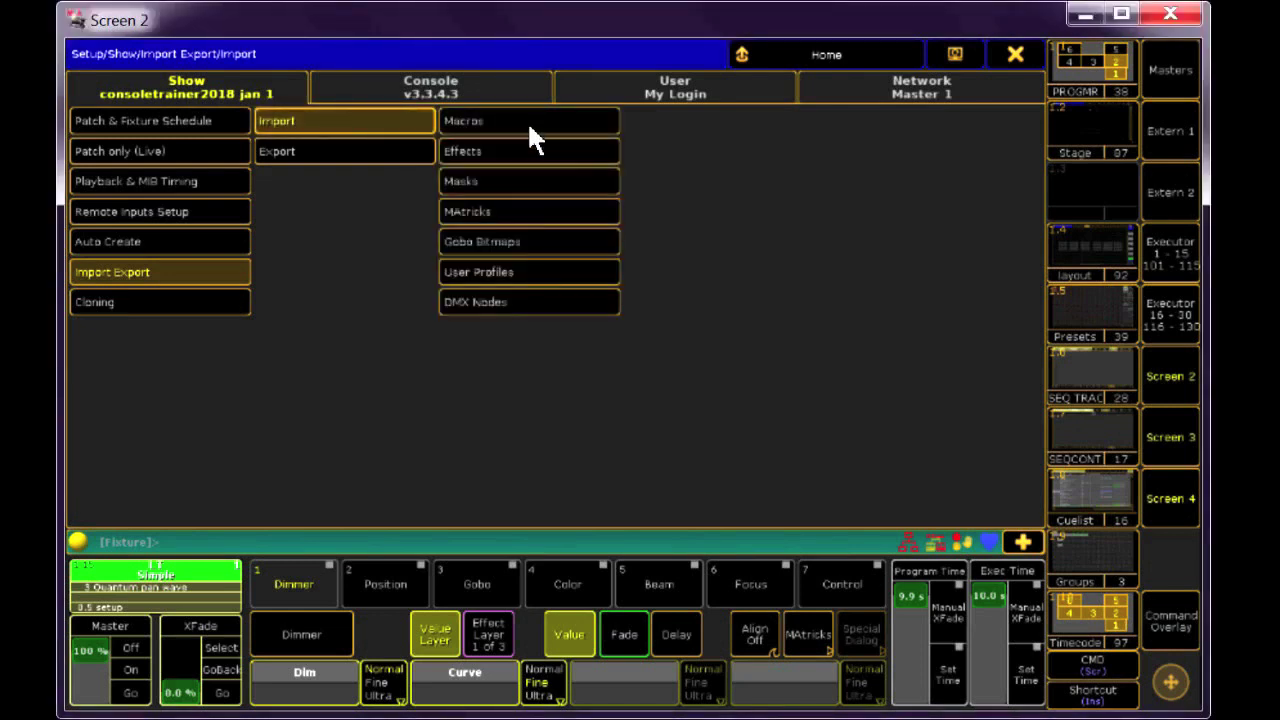
{"action": "left_click", "coordinate": [528, 125]}
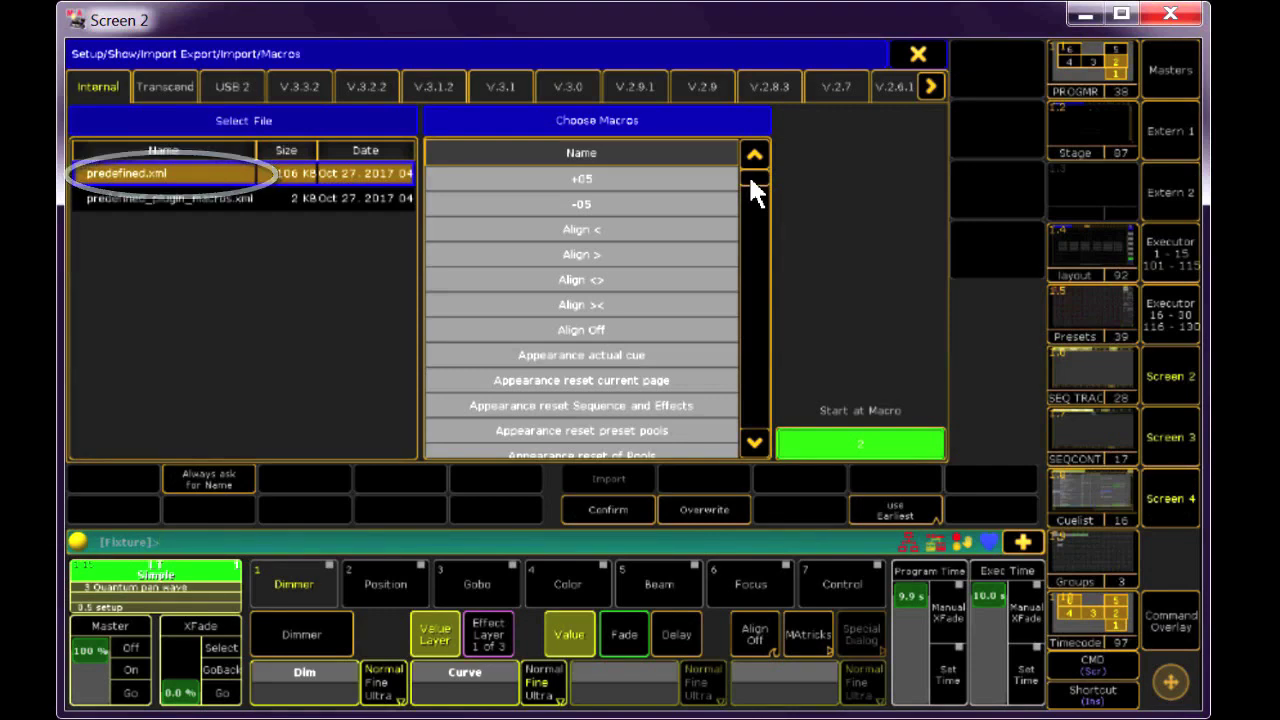
- Select all macros in predefined.xml and import them with the Confirm option enabled
{"action": "mouse_move", "coordinate": [748, 174]}
{"action": "left_mouse_down"}
{"action": "mouse_move", "coordinate": [760, 453]}
{"action": "mouse_move", "coordinate": [767, 343]}
{"action": "mouse_move", "coordinate": [737, 171]}
{"action": "left_mouse_up"}
{"action": "left_click", "coordinate": [636, 181]}
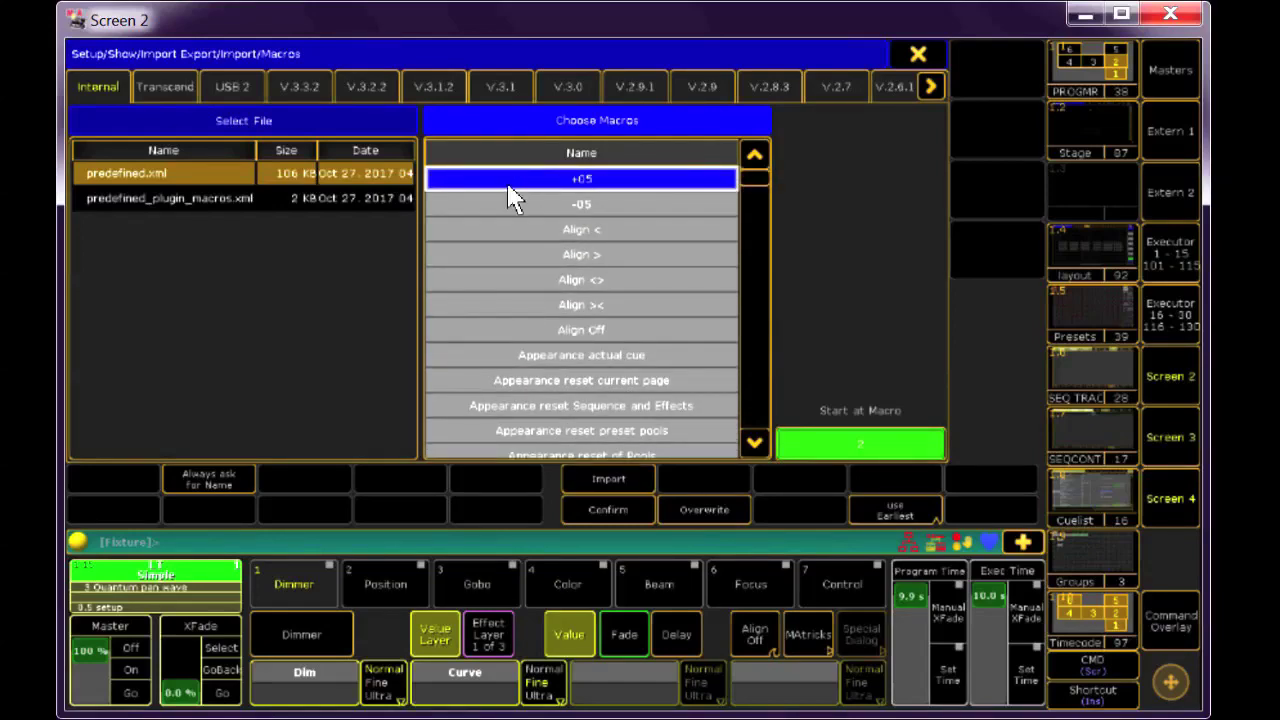
{"action": "left_click_drag", "start_coordinate": [506, 186], "coordinate": [663, 448]}
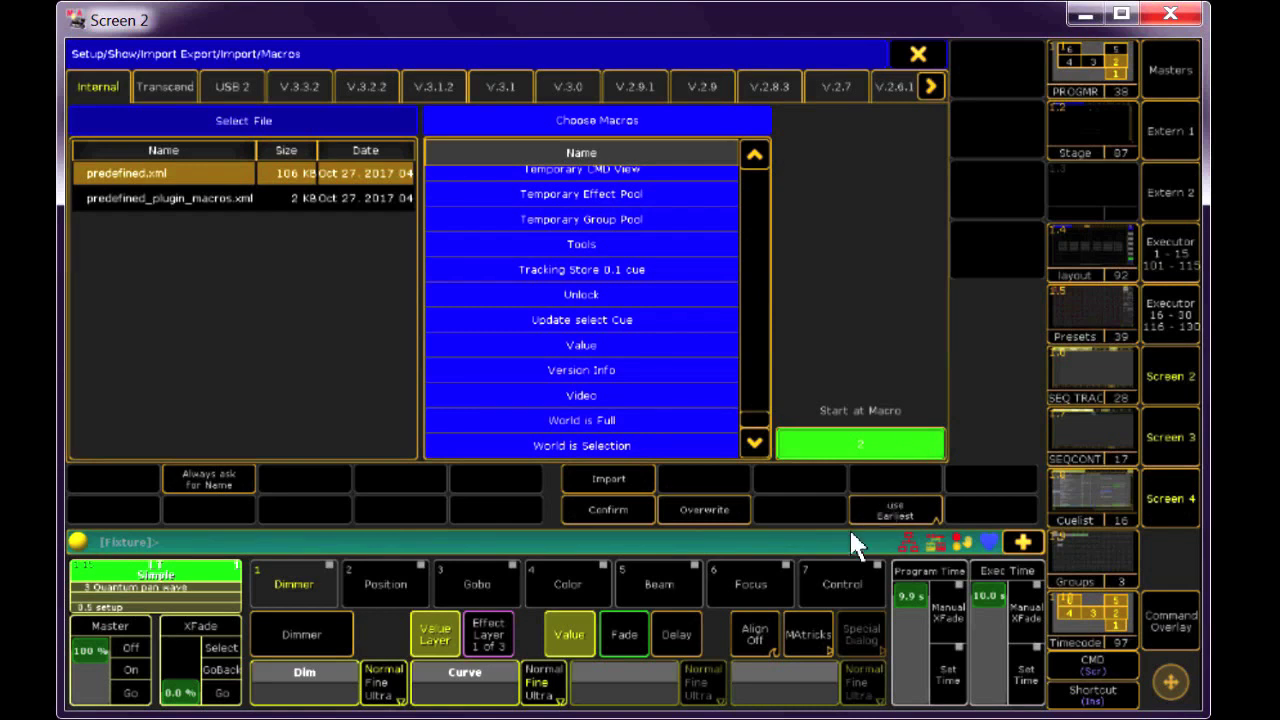
{"action": "left_click", "coordinate": [640, 514]}
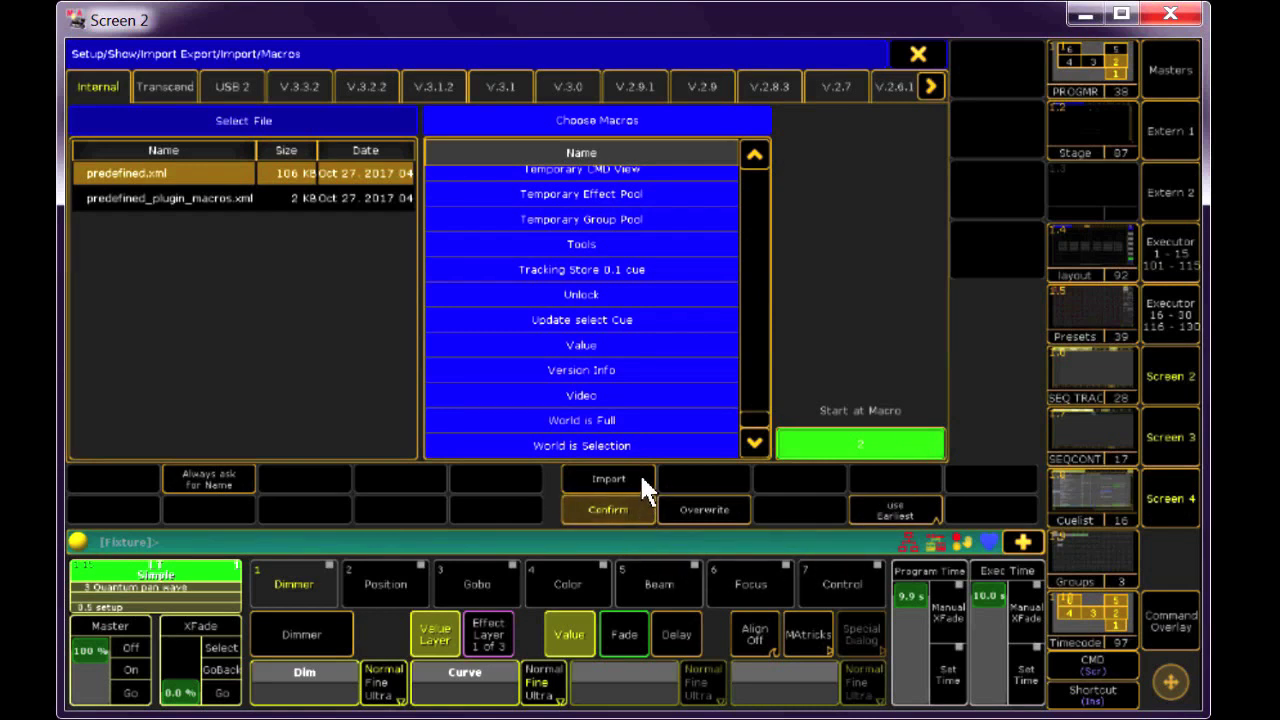
{"action": "left_click", "coordinate": [641, 478]}
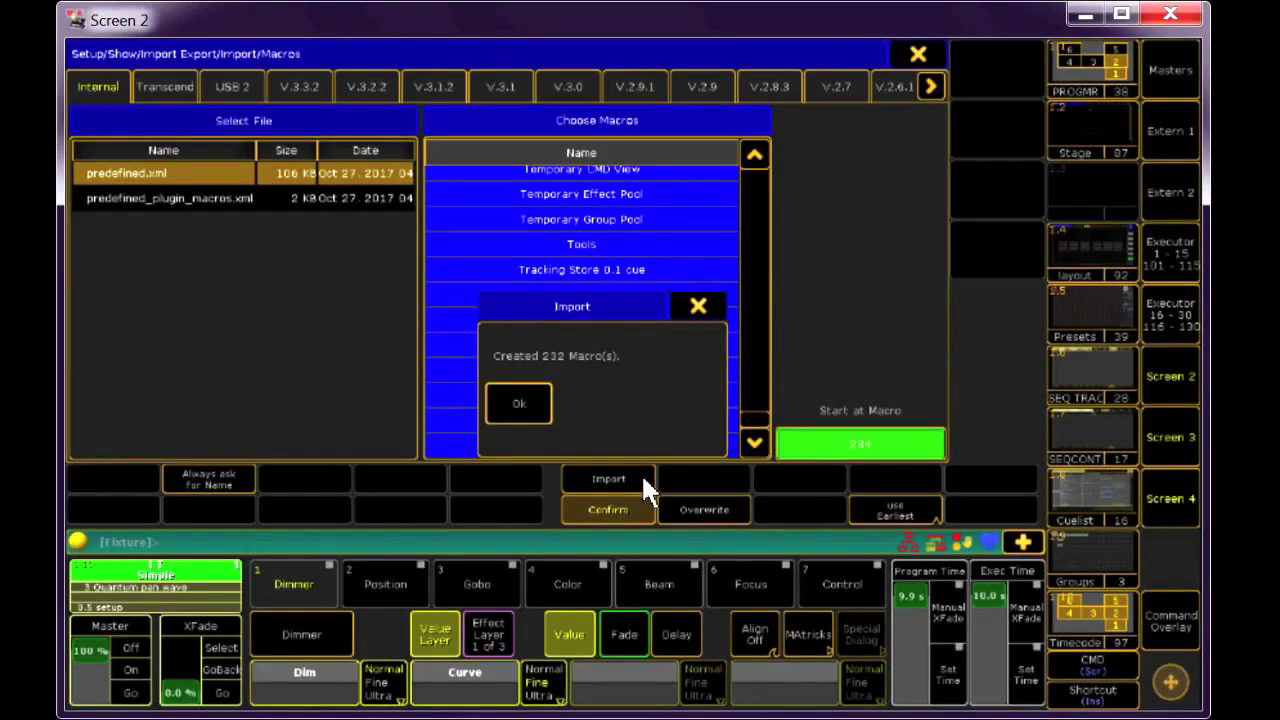
- Acknowledge the finished macro import and look through the imported macros in the macro pool
{"action": "left_click", "coordinate": [520, 405]}
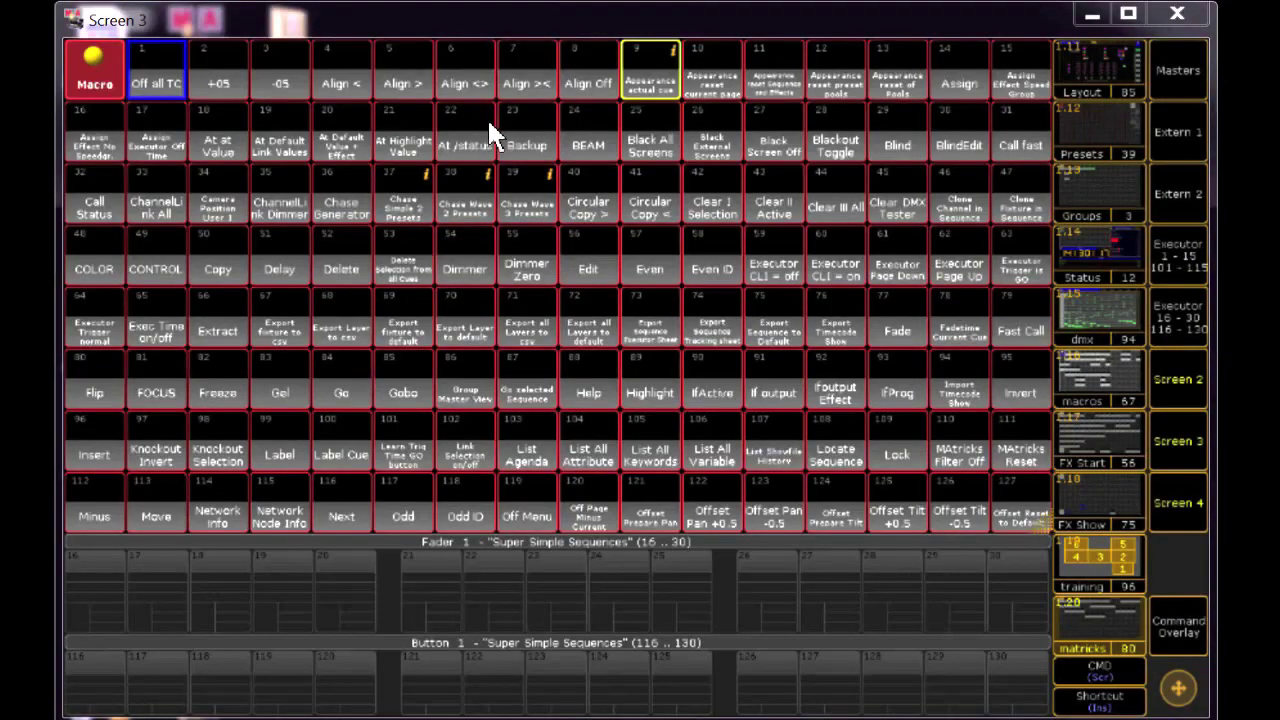
{"action": "left_click", "coordinate": [98, 85]}
{"action": "scroll", "coordinate": [231, 202], "scroll_direction": "down", "scroll_amount": 5}
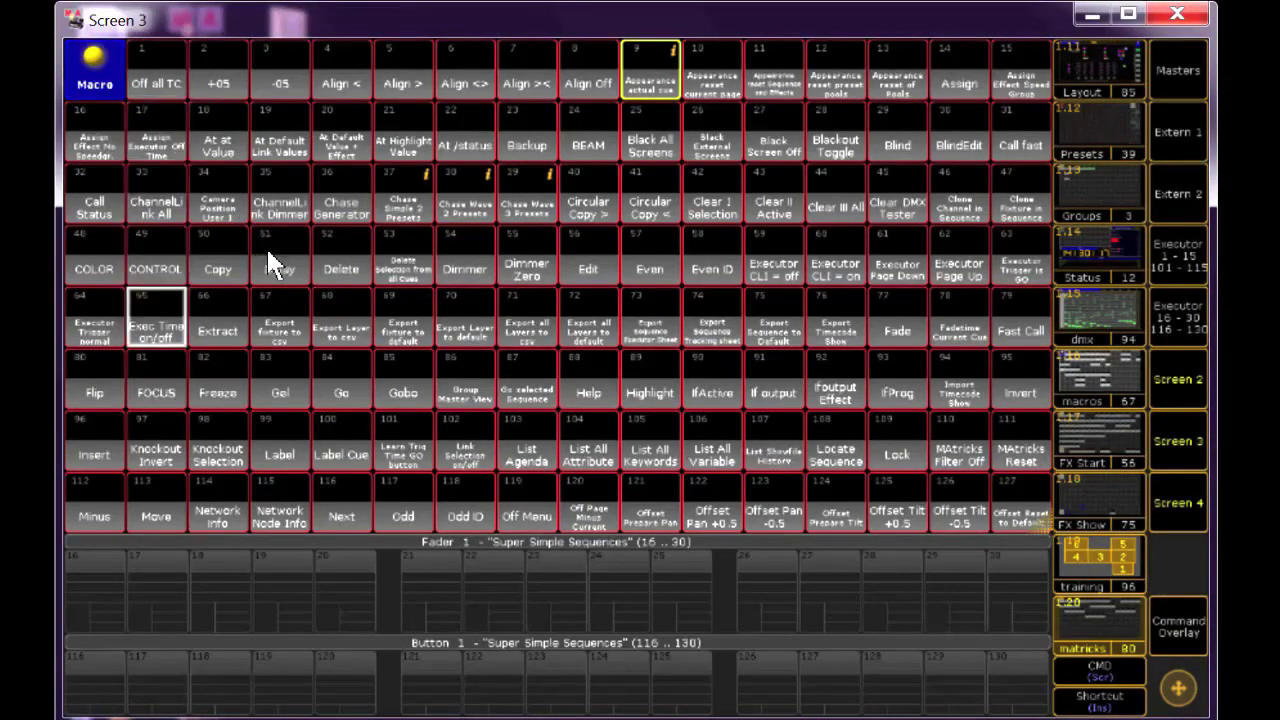
{"action": "scroll", "coordinate": [324, 262], "scroll_direction": "down", "scroll_amount": 4}
{"action": "scroll", "coordinate": [330, 320], "scroll_direction": "up", "scroll_amount": 5}
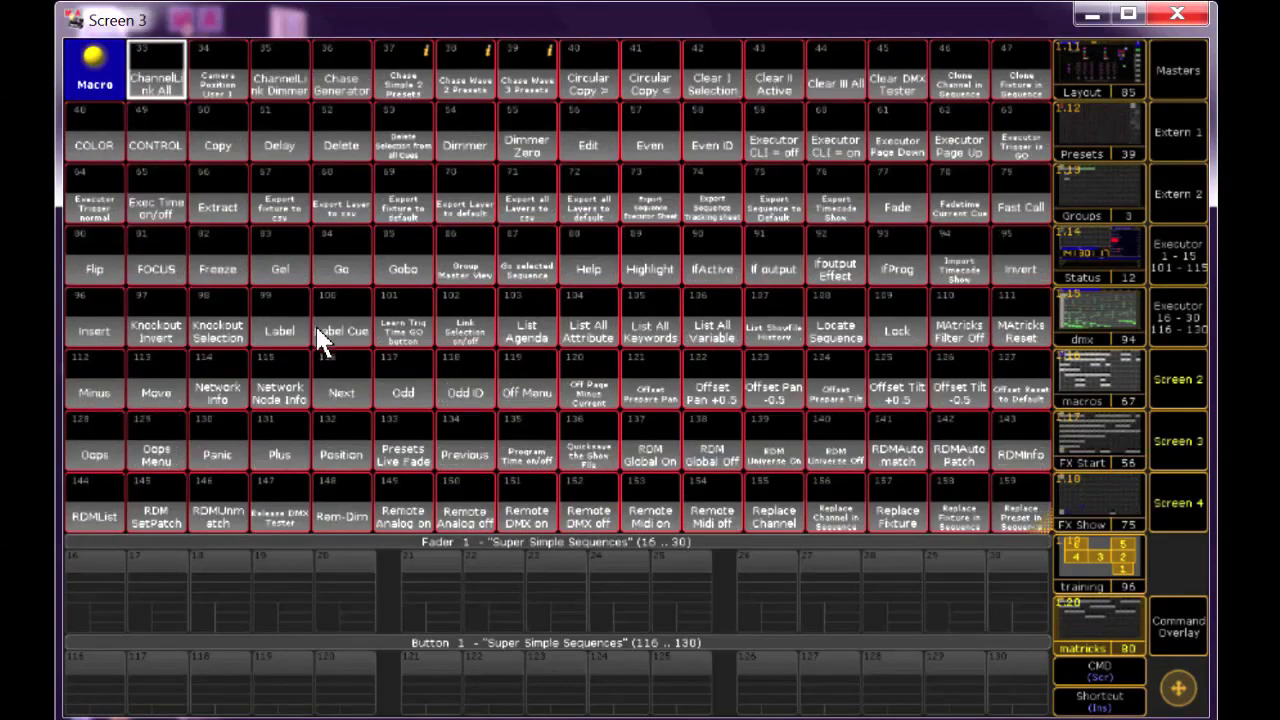
{"action": "scroll", "coordinate": [344, 318], "scroll_direction": "up", "scroll_amount": 2}
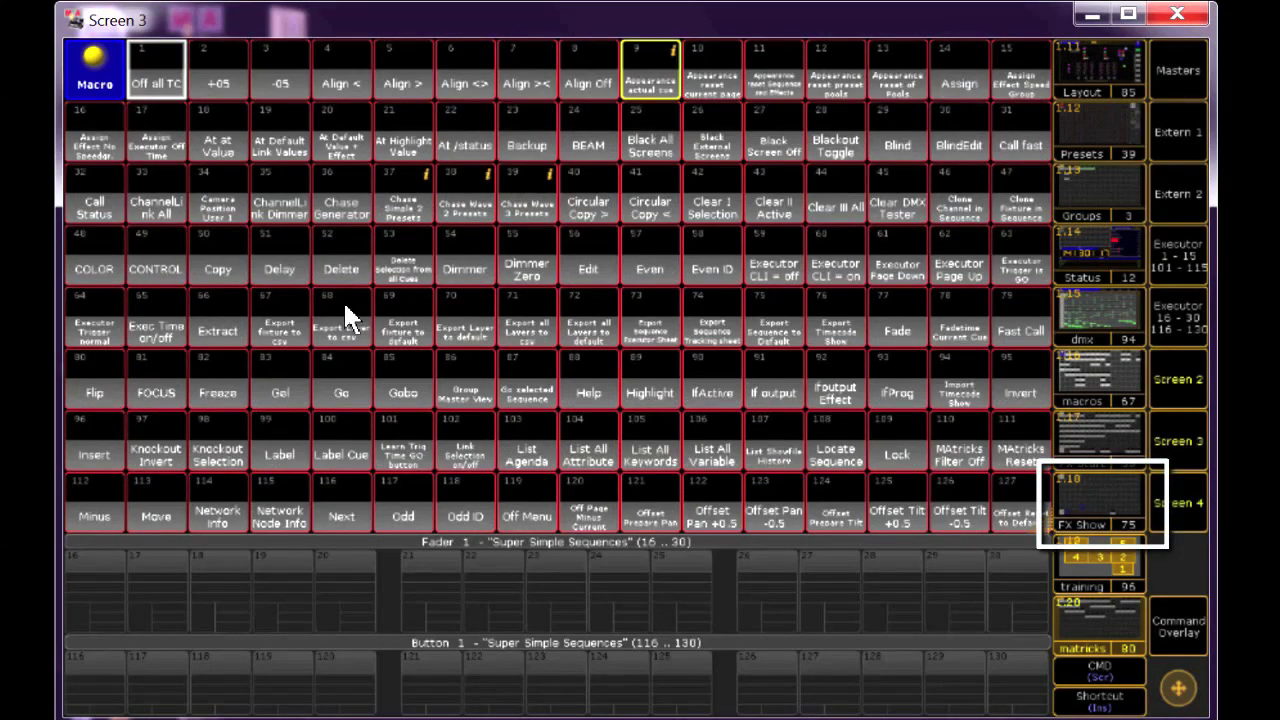
- Recall the FX Show view and open the show's effects export with USB 2 as the destination drive
{"action": "left_click", "coordinate": [1113, 488]}
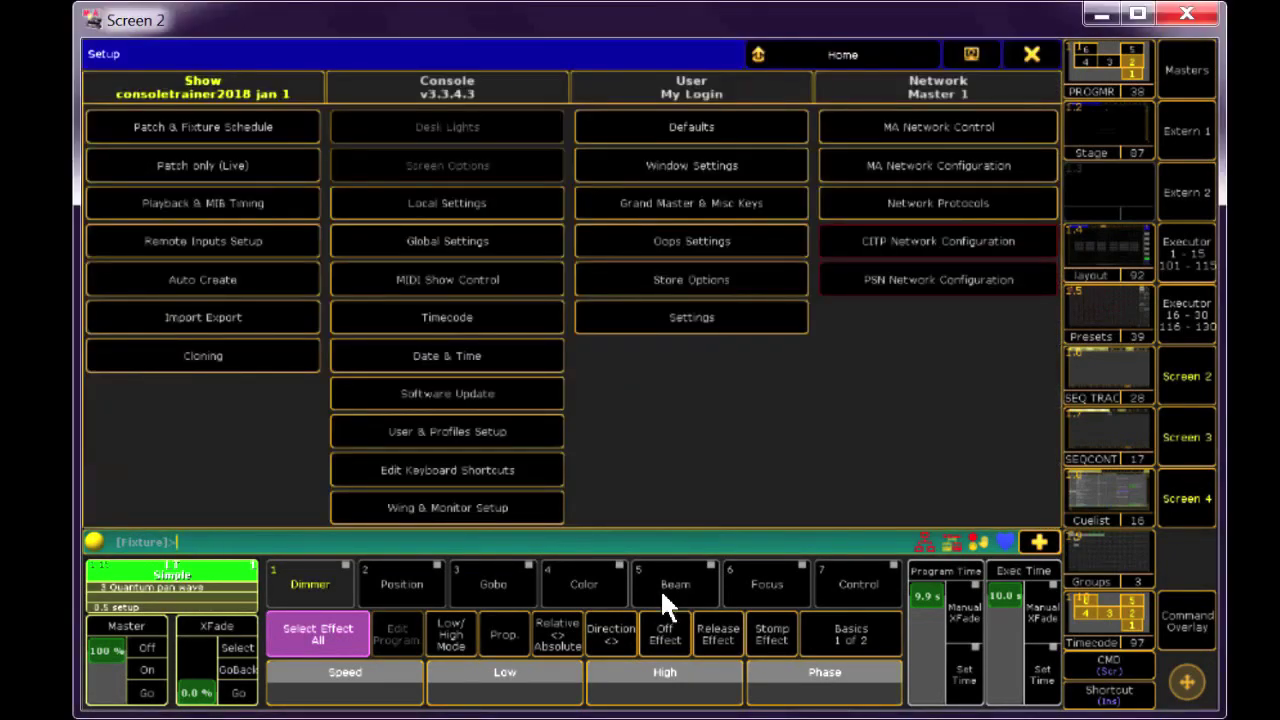
{"action": "left_click", "coordinate": [229, 309]}
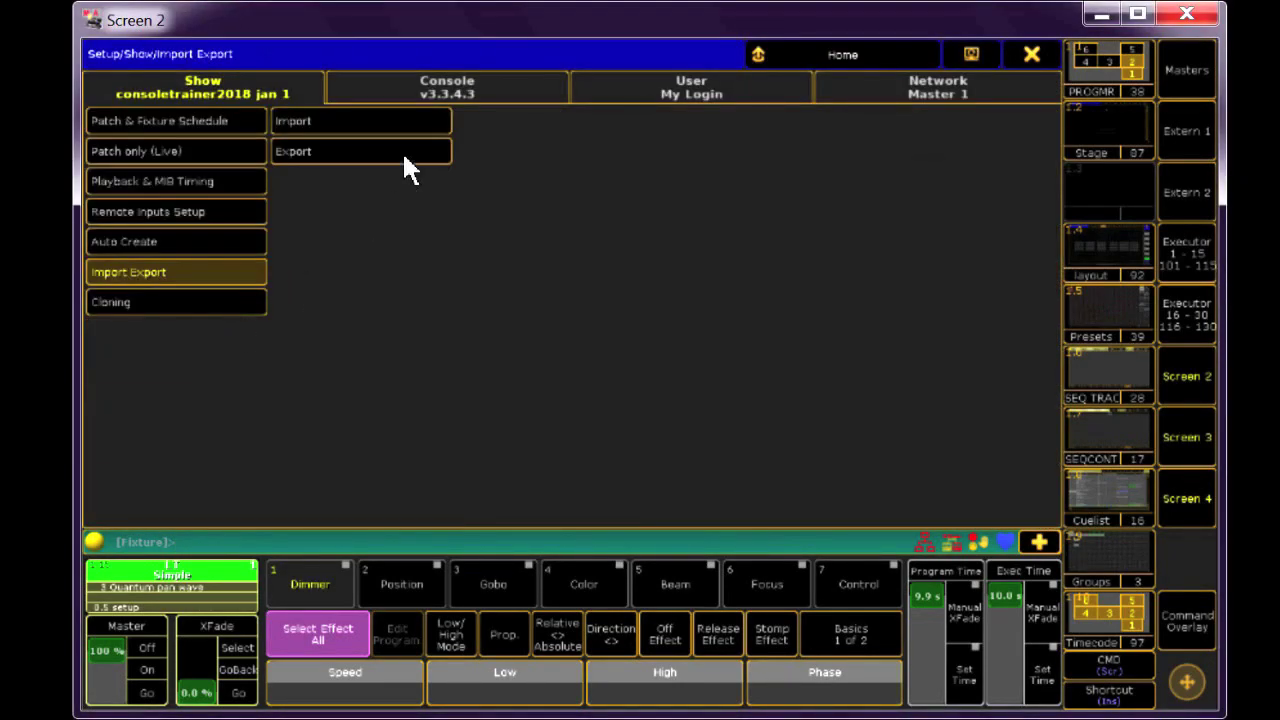
{"action": "left_click", "coordinate": [404, 155]}
{"action": "left_click", "coordinate": [564, 148]}
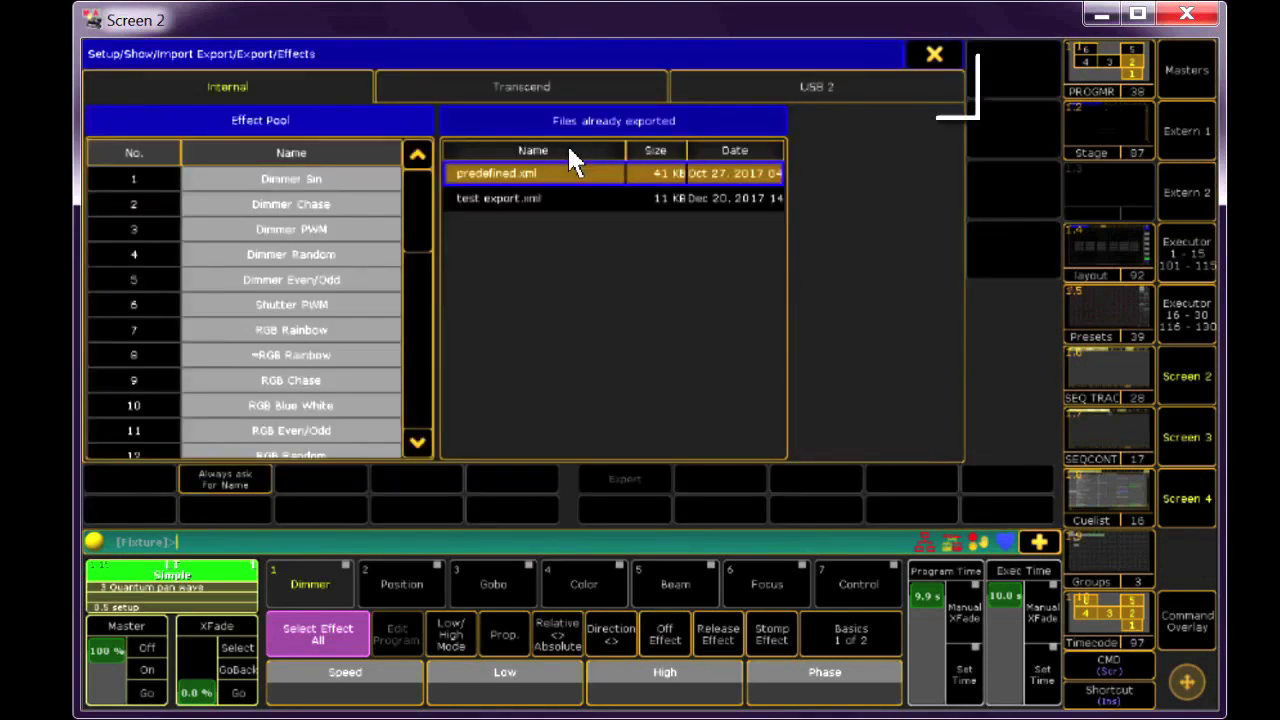
{"action": "left_click", "coordinate": [918, 95]}
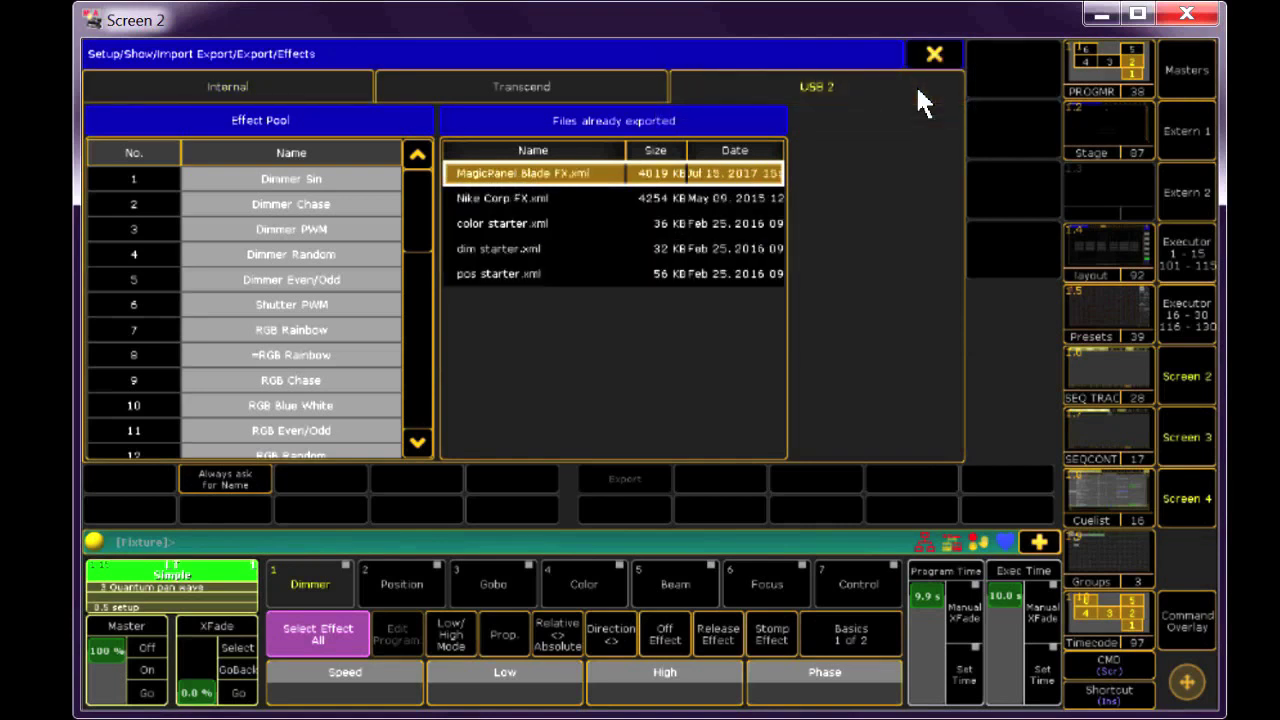
- Export effects 128 "Timecode Tutorial" through 177 from the effect pool to the USB drive as "trainer fx"
{"action": "left_click_drag", "start_coordinate": [424, 212], "coordinate": [423, 405]}
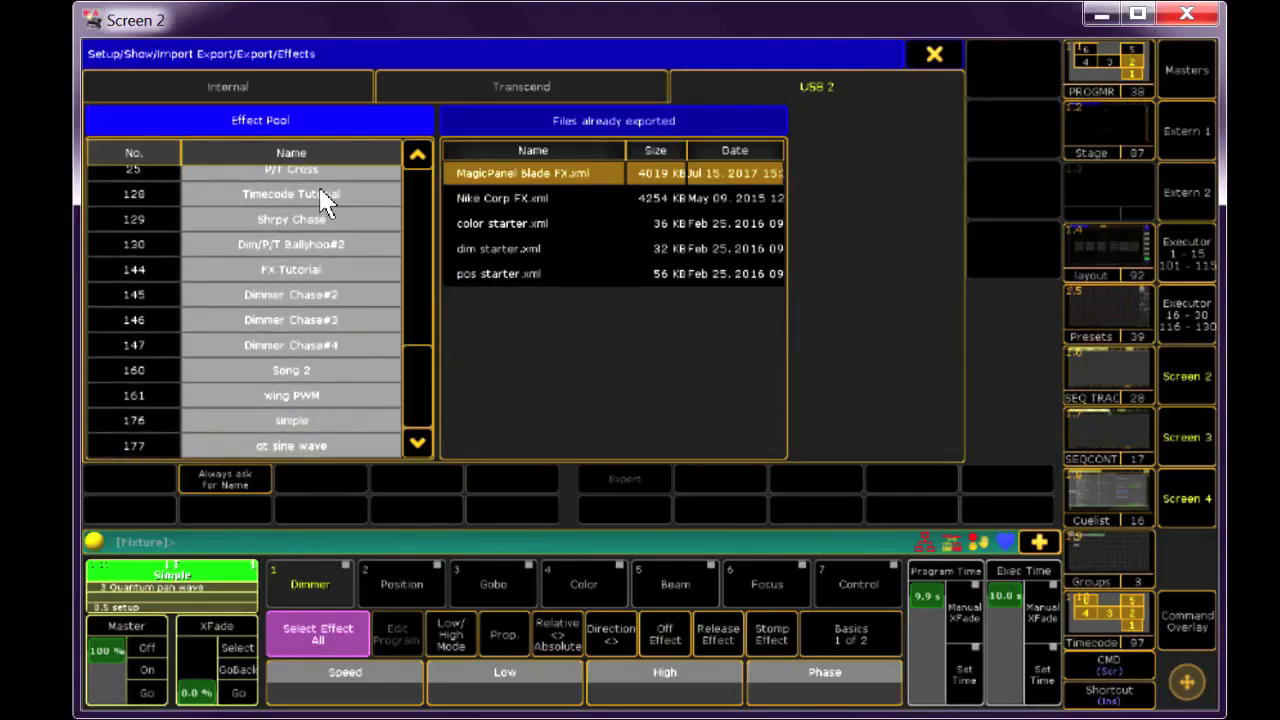
{"action": "left_click_drag", "start_coordinate": [341, 196], "coordinate": [357, 452]}
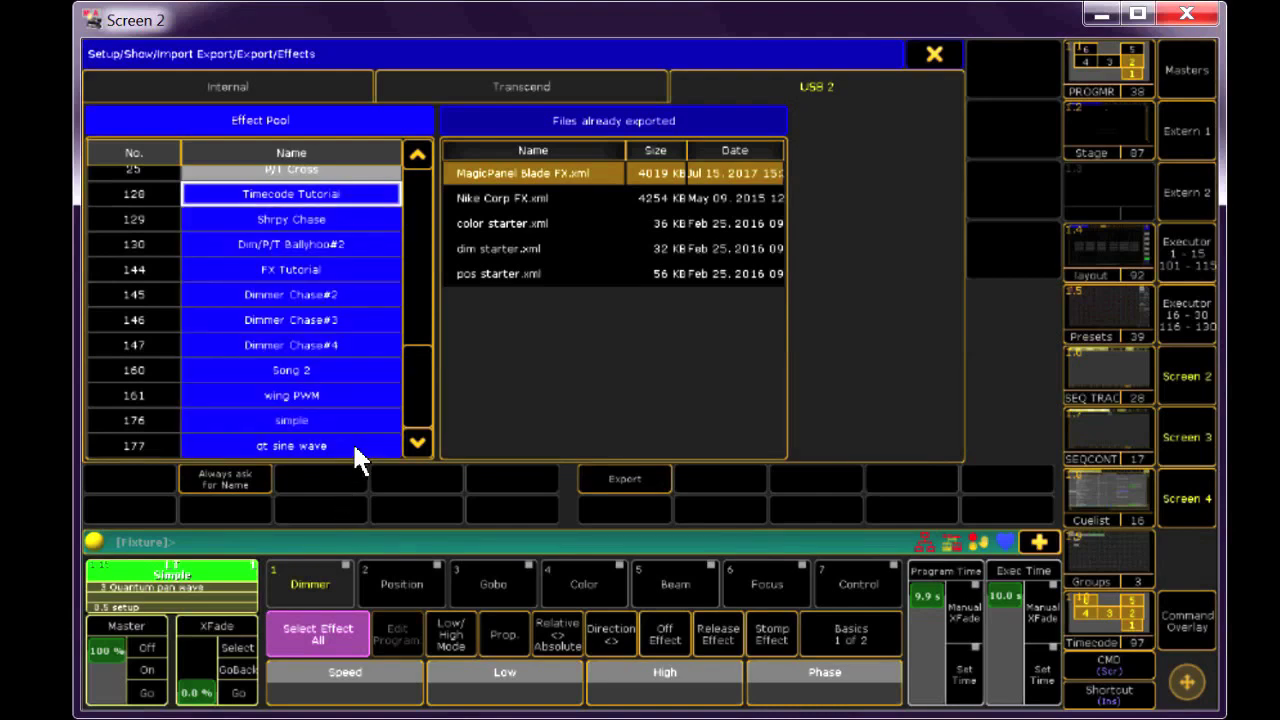
{"action": "left_click", "coordinate": [645, 482]}
{"action": "type", "text": "t"}
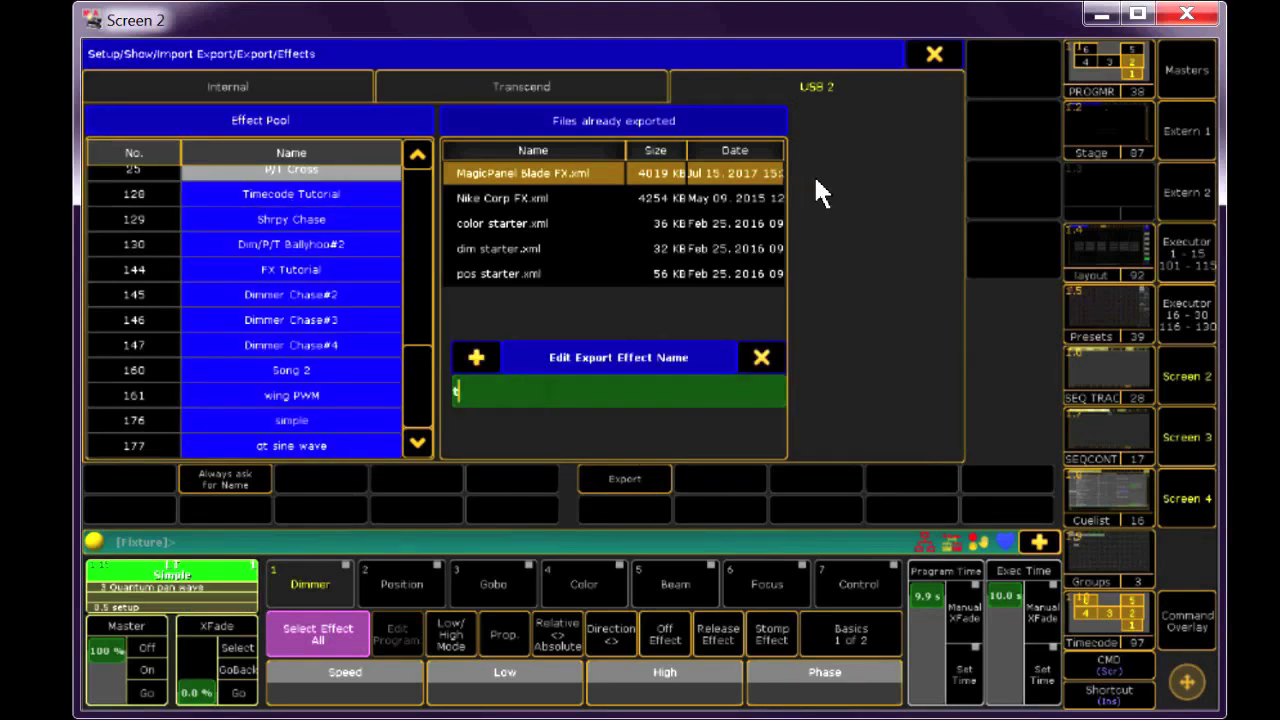
{"action": "type", "text": "rainer fx"}
{"action": "key", "text": "Return"}
{"action": "left_click", "coordinate": [598, 299]}
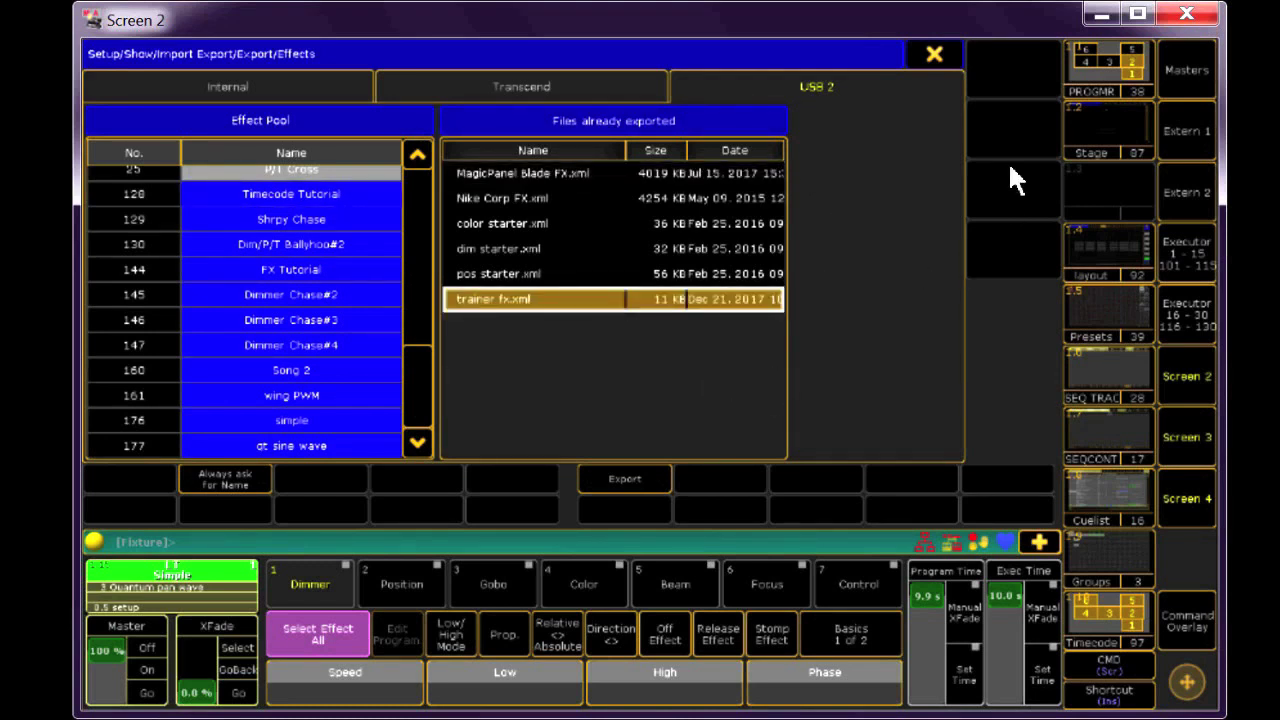
- Close the effects export and open the import options in the show's import and export setup
{"action": "left_click", "coordinate": [942, 53]}
{"action": "left_click", "coordinate": [397, 118]}
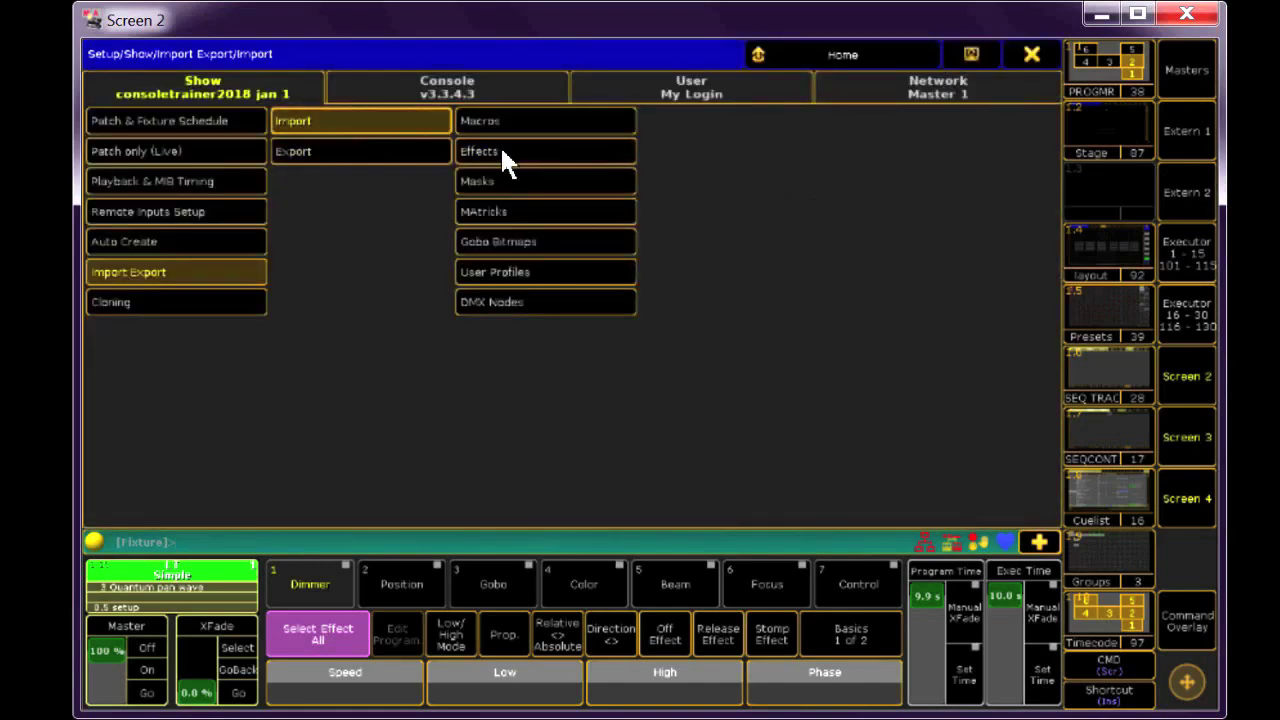